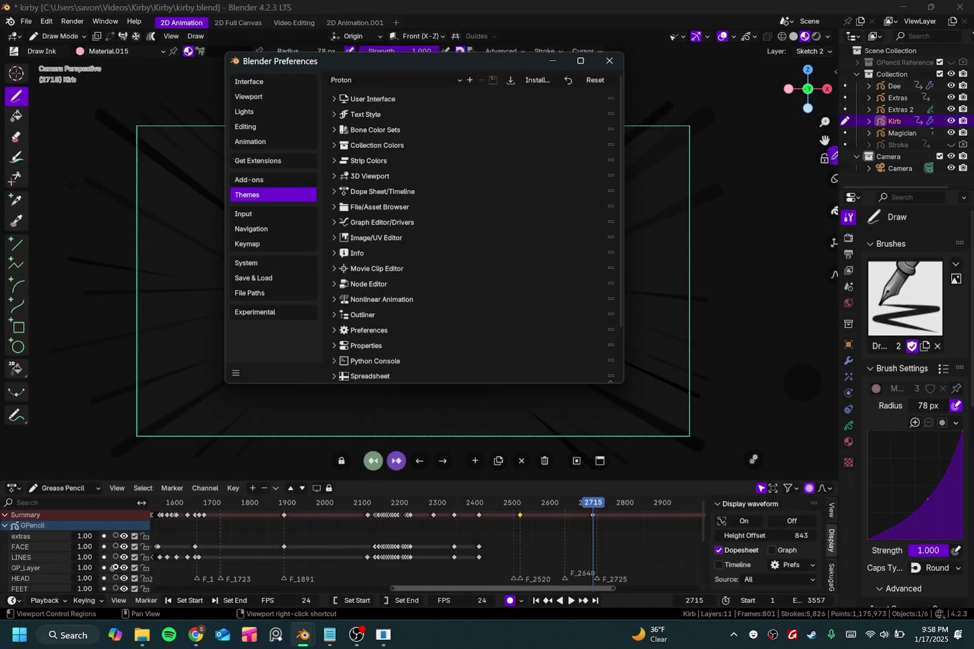
# Shrink the Blender Preferences window and move it so that the drawing in the viewport is uncovered
pyautogui.moveTo(421, 61); pyautogui.dragTo(510, 75)
pyautogui.moveTo(714, 398); pyautogui.dragTo(667, 159)
pyautogui.moveTo(475, 76); pyautogui.dragTo(544, 78)
# Try several installed interface themes one after another, including Shadow and Odyssey Eobet Remix
pyautogui.click(537, 96)
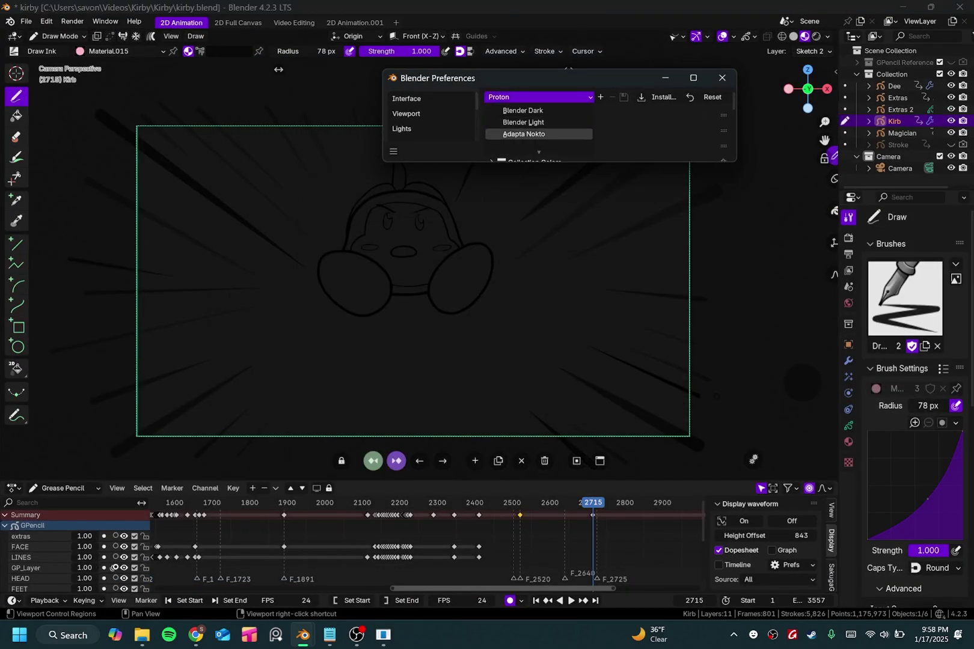
pyautogui.click(524, 133)
pyautogui.click(538, 97)
pyautogui.click(529, 146)
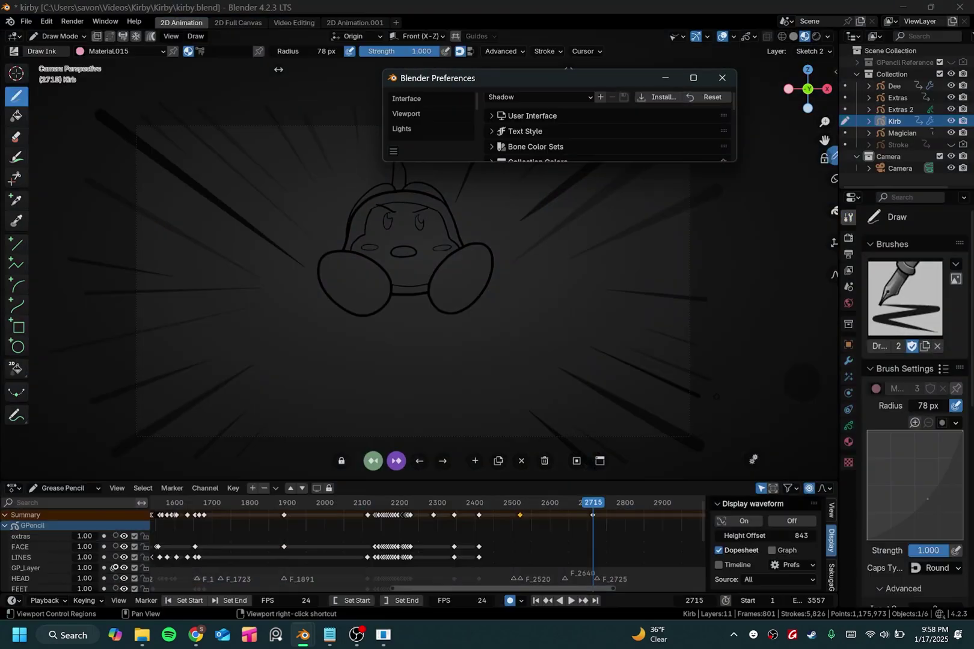
pyautogui.click(538, 97)
pyautogui.click(523, 134)
pyautogui.click(537, 97)
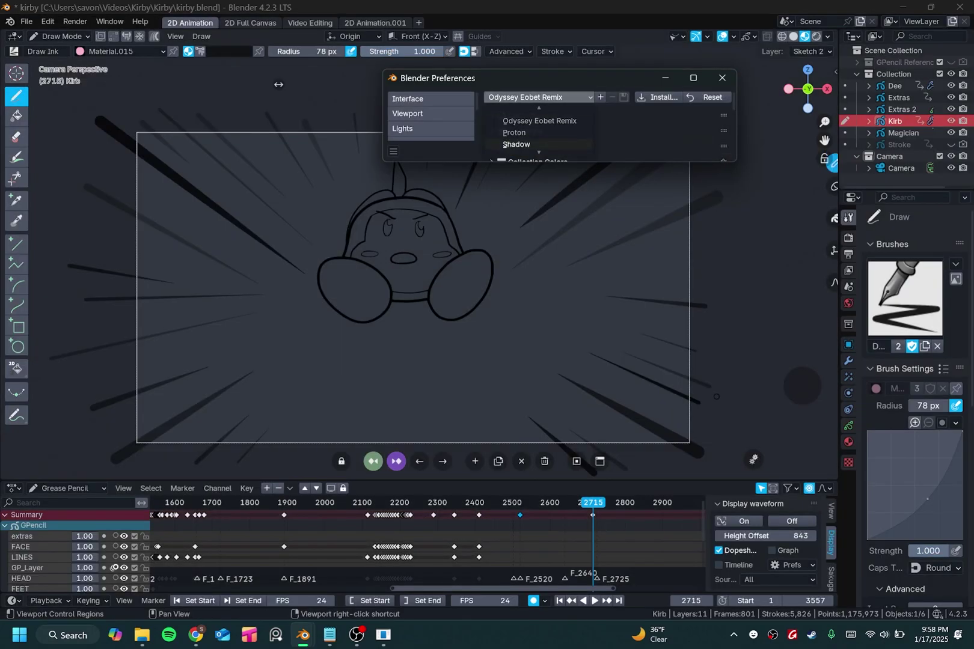
pyautogui.click(532, 145)
pyautogui.click(532, 97)
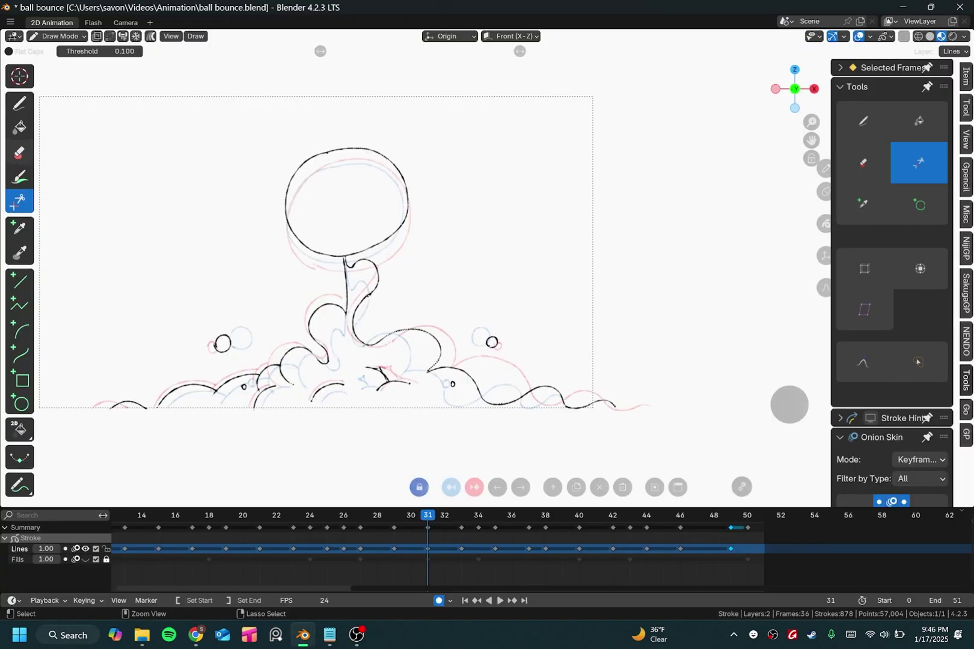
# Rescale the toolbar and sidebar contents, zoom in on the timeline, and open the collapsed application menus
pyautogui.moveTo(20, 271)
pyautogui.keyDown('ctrl'); pyautogui.mouseDown(button='middle')
pyautogui.moveTo(20, 294)
pyautogui.moveTo(20, 271)
pyautogui.mouseUp(button='middle'); pyautogui.keyUp('ctrl')
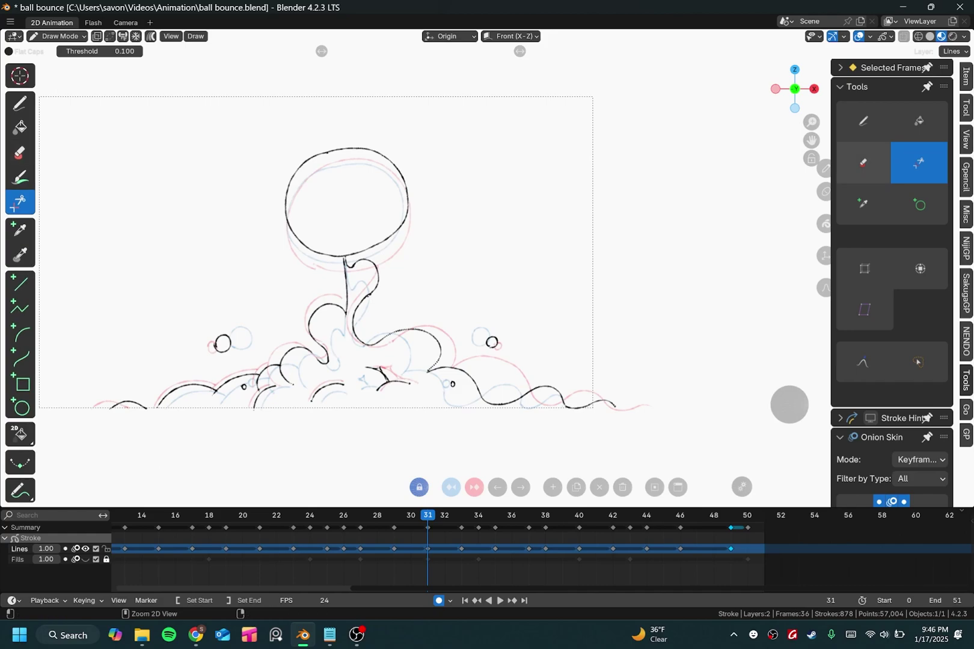
pyautogui.moveTo(892, 289)
pyautogui.keyDown('ctrl'); pyautogui.mouseDown(button='middle')
pyautogui.moveTo(893, 271)
pyautogui.moveTo(893, 288)
pyautogui.mouseUp(button='middle'); pyautogui.keyUp('ctrl')
pyautogui.keyDown('ctrl'); pyautogui.moveTo(542, 560); pyautogui.dragTo(559, 550, button='middle'); pyautogui.keyUp('ctrl')
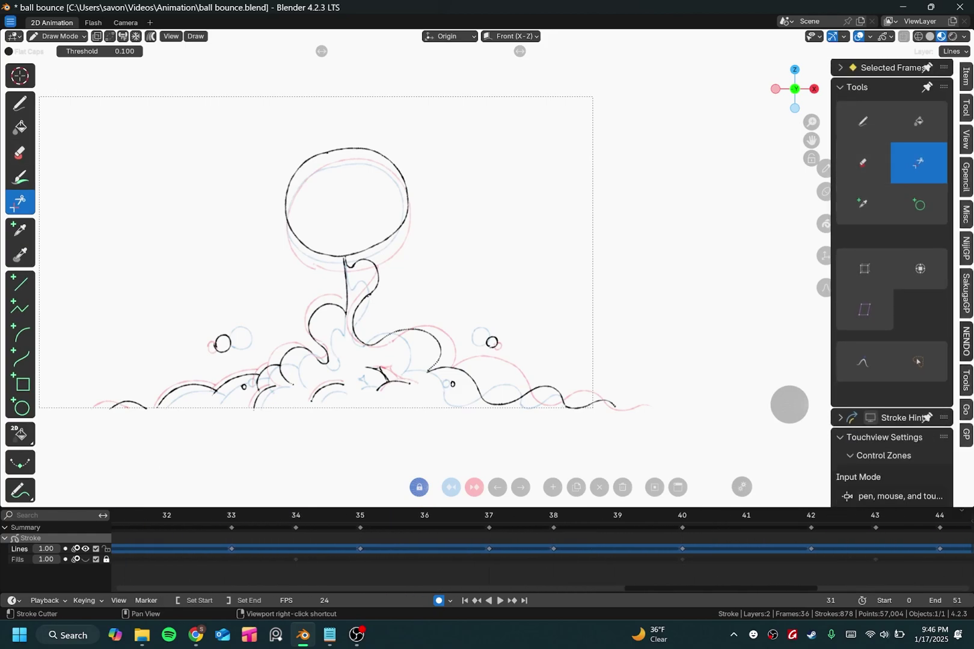
pyautogui.click(10, 22)
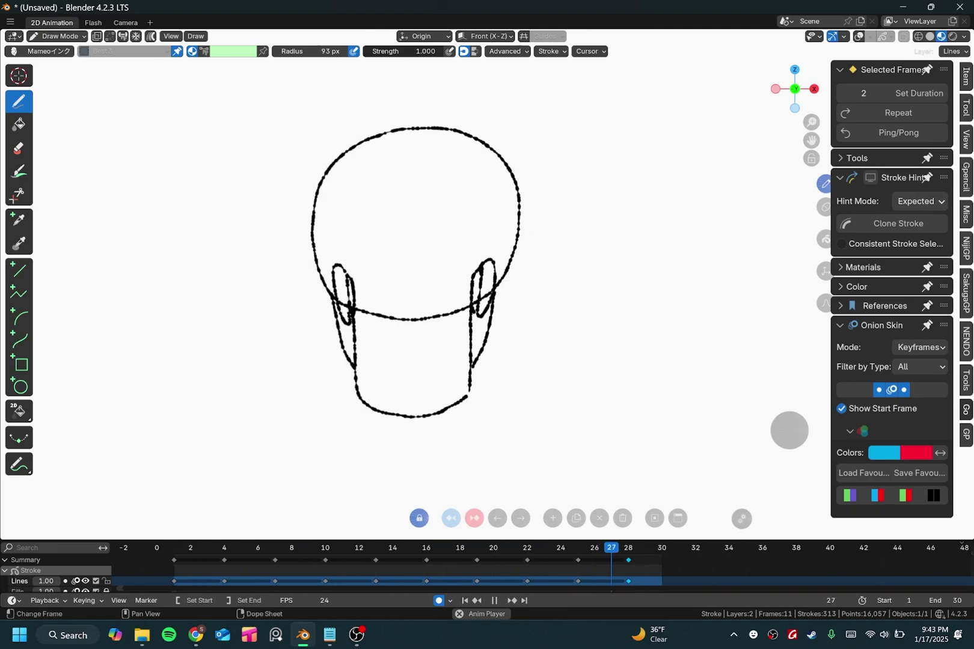
# Switch to Chrome, open the DarkPurpleGreen theme page on Blender Extensions, and look through its details
pyautogui.moveTo(196, 635)
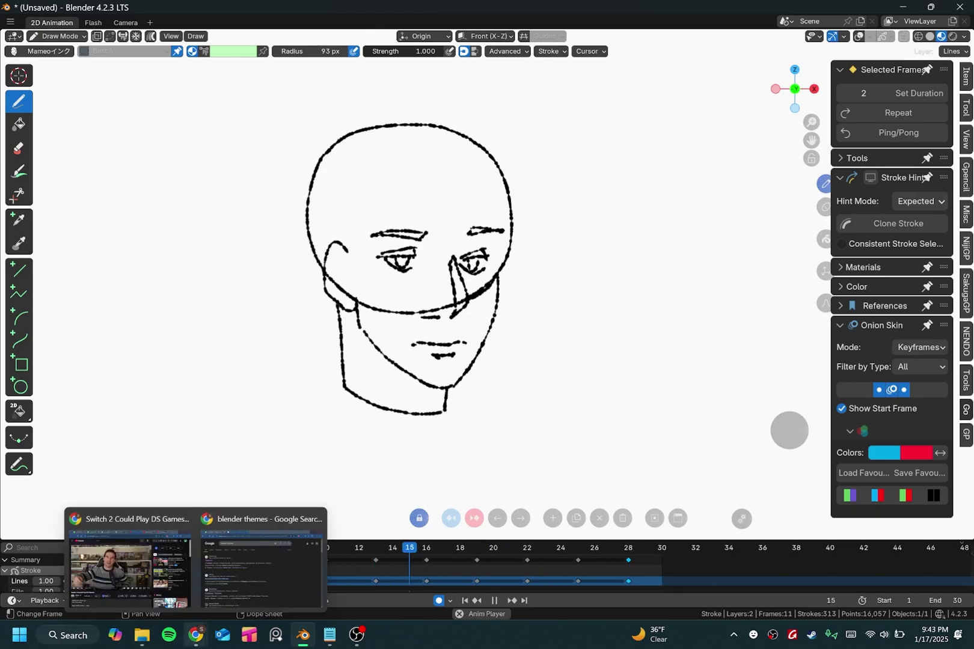
pyautogui.click(262, 565)
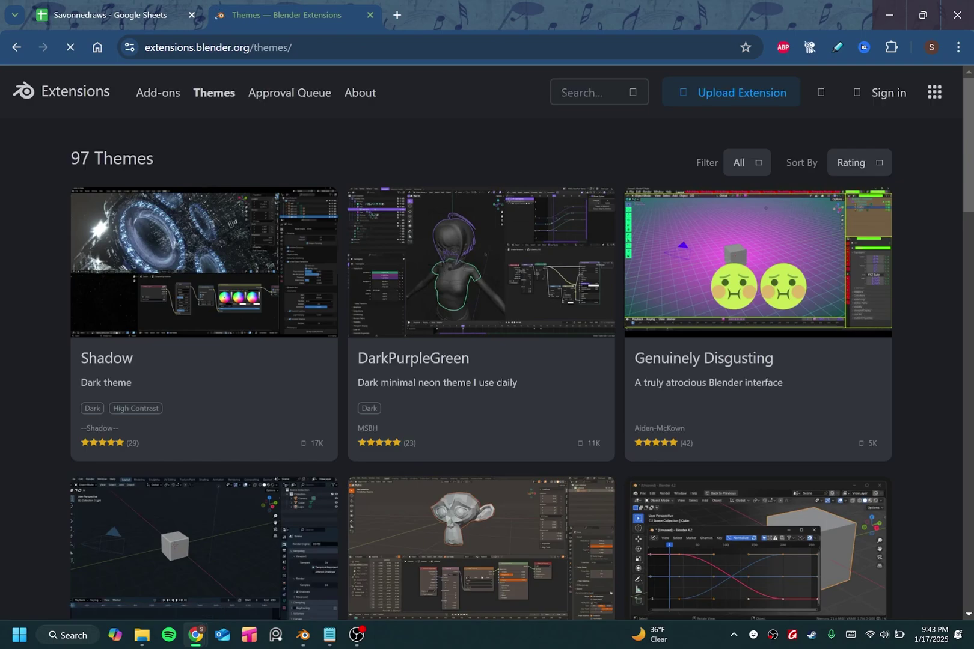
pyautogui.click(481, 263)
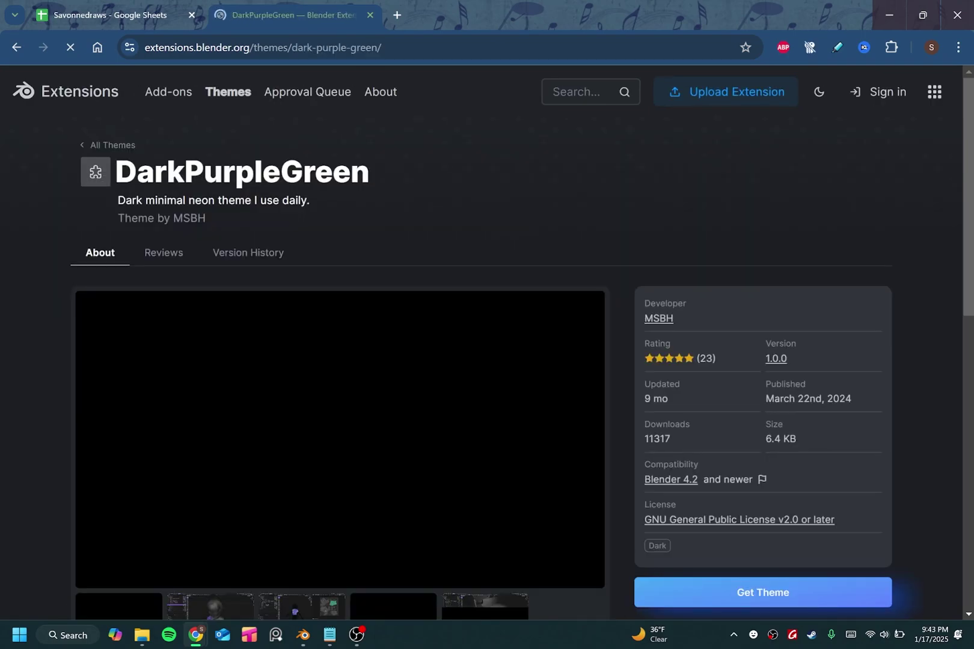
pyautogui.scroll(-10, 481, 343)
pyautogui.scroll(11, 347, 75)
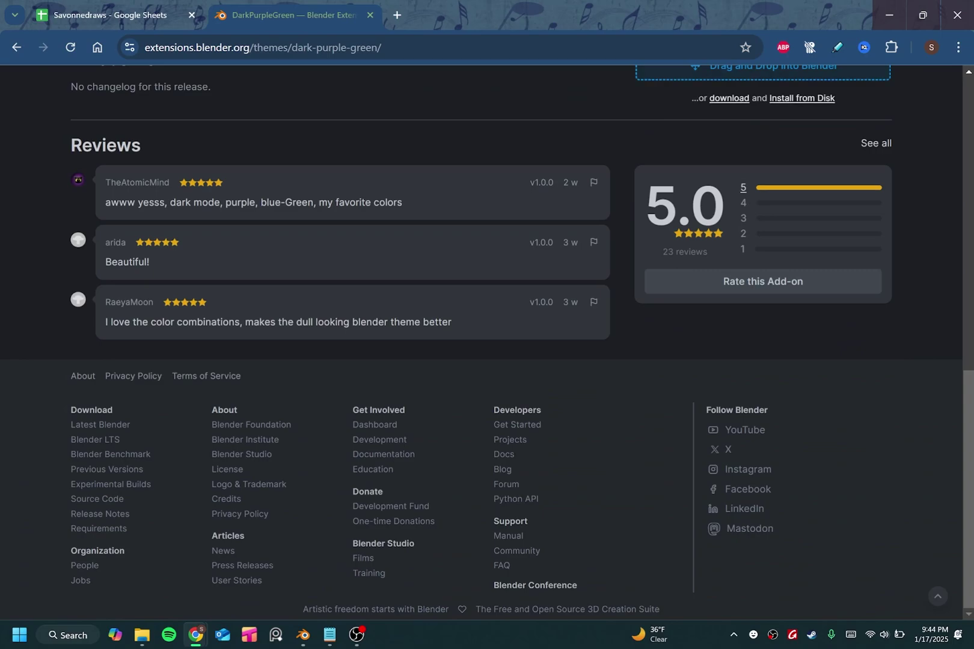
pyautogui.scroll(-6, 347, 74)
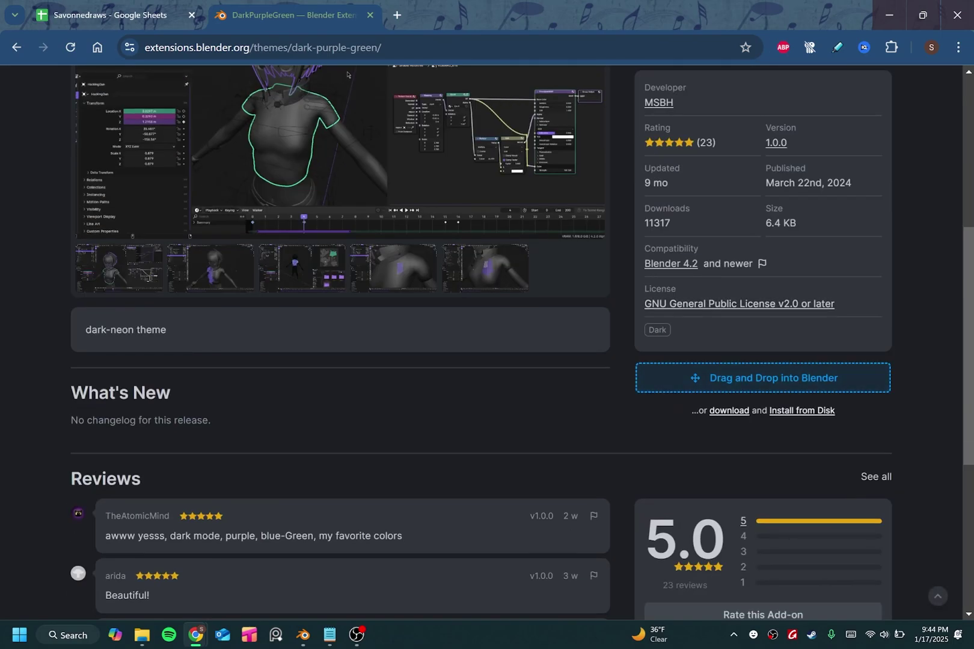
# Arrange the browser and the Blender window side by side, each filling half of the screen
pyautogui.click(923, 15)
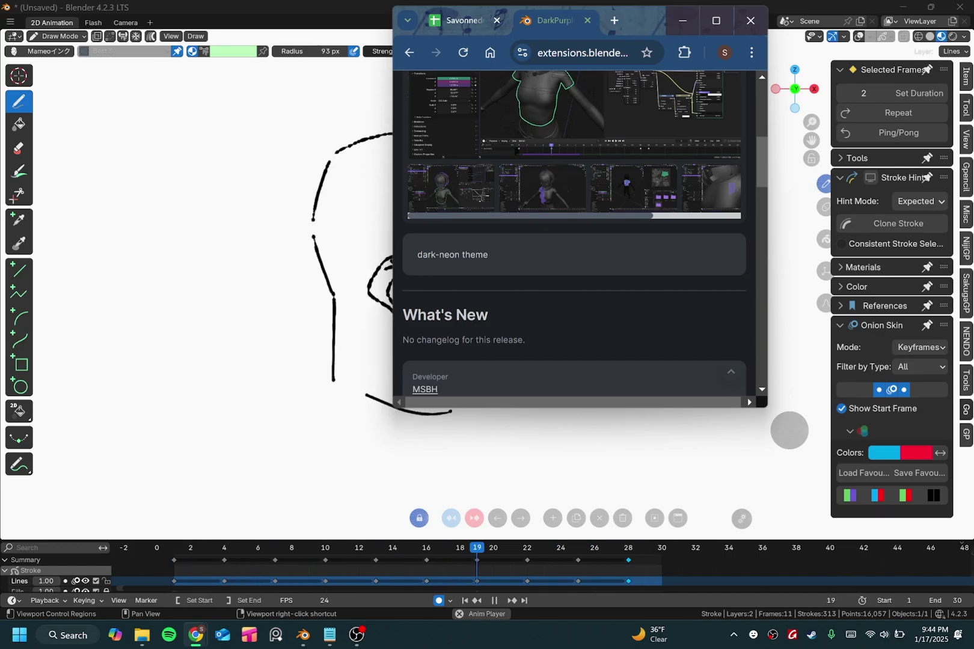
pyautogui.moveTo(644, 20); pyautogui.dragTo(973, 90)
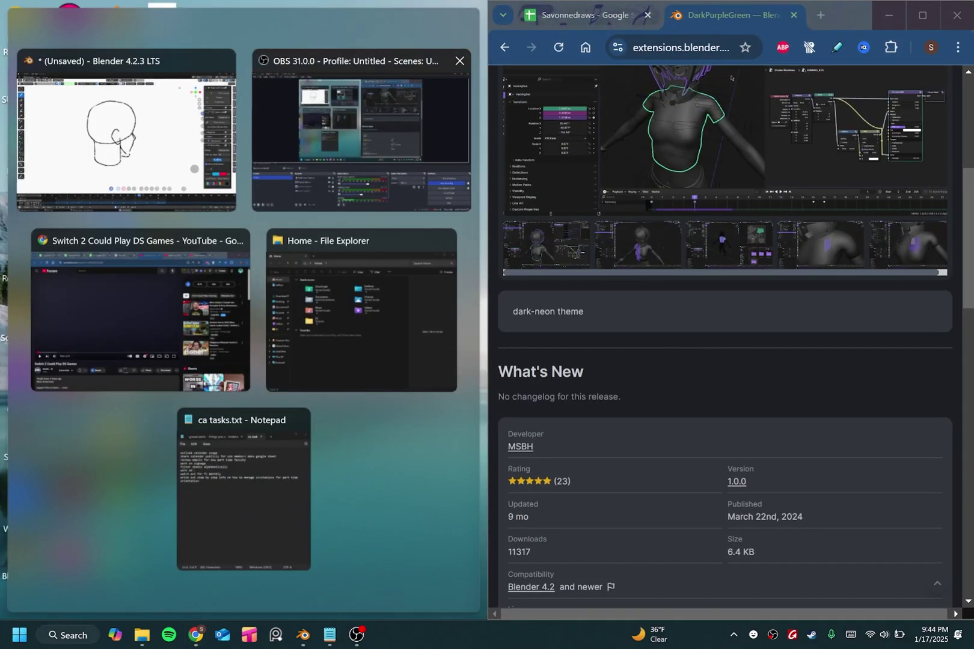
pyautogui.click(198, 152)
# Install the DarkPurpleGreen theme from its web page into Blender with Set Current Theme enabled
pyautogui.scroll(5, 722, 361)
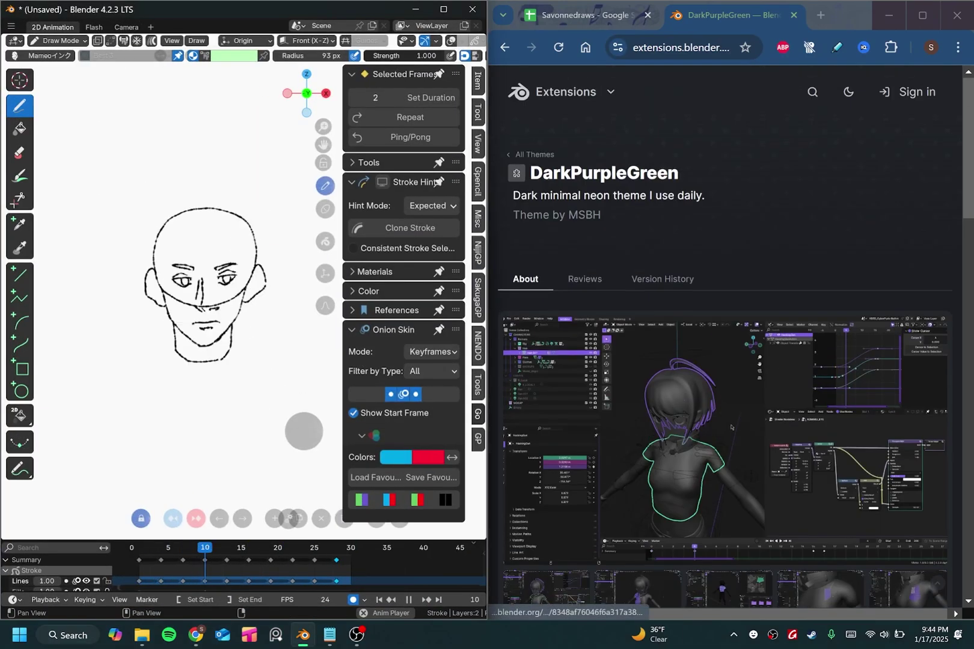
pyautogui.scroll(-12, 725, 361)
pyautogui.scroll(6, 725, 360)
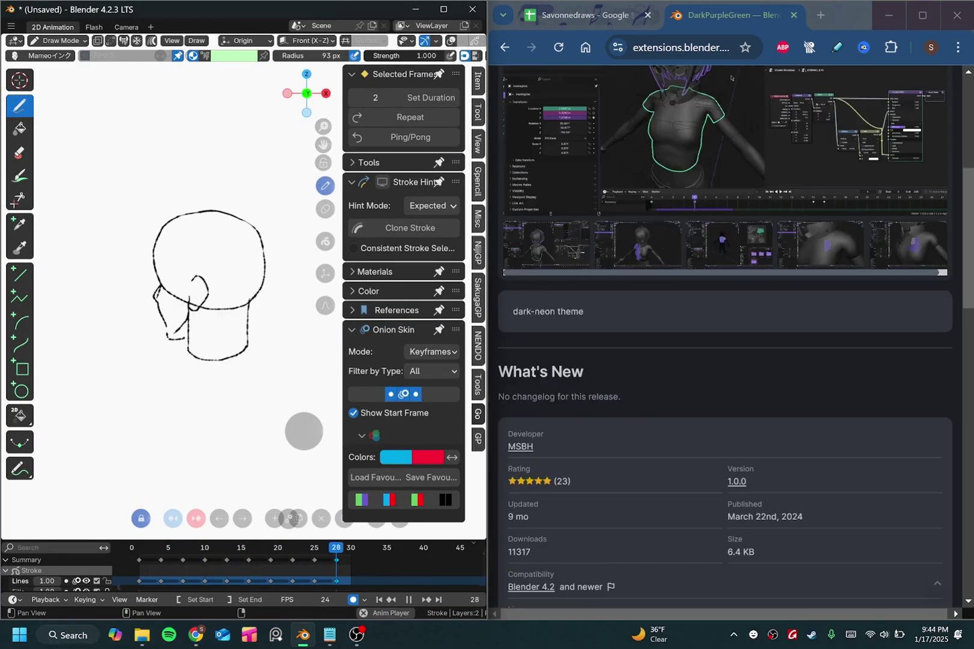
pyautogui.scroll(-5, 731, 78)
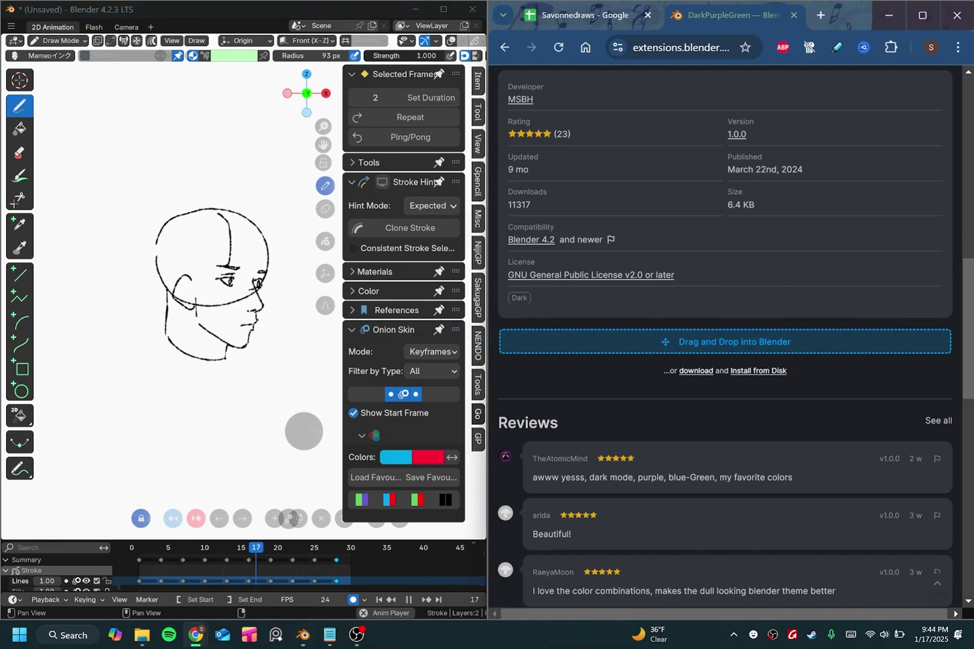
pyautogui.moveTo(726, 342); pyautogui.dragTo(261, 271)
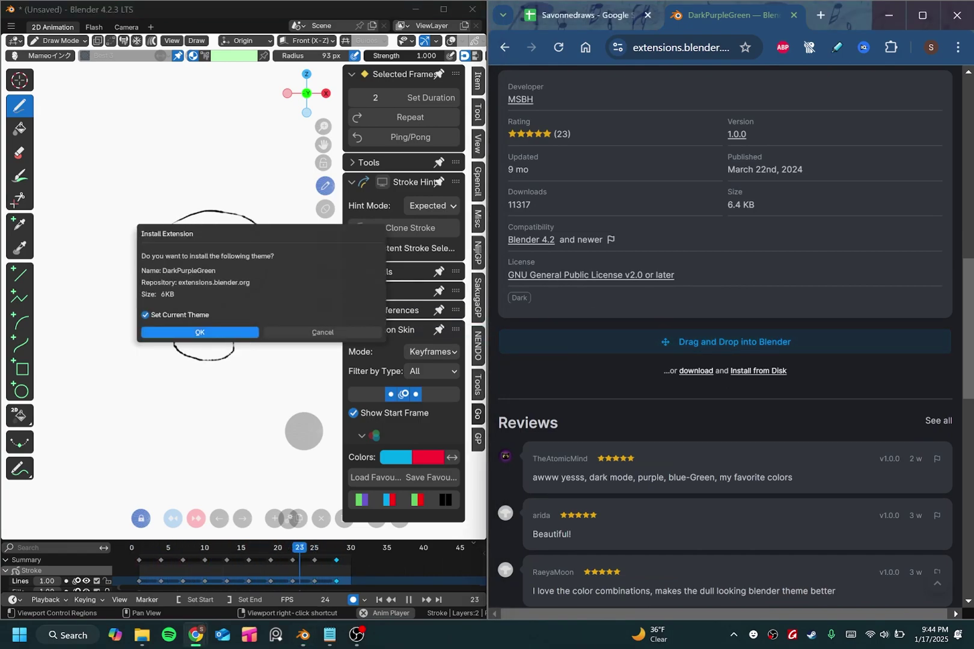
pyautogui.click(205, 330)
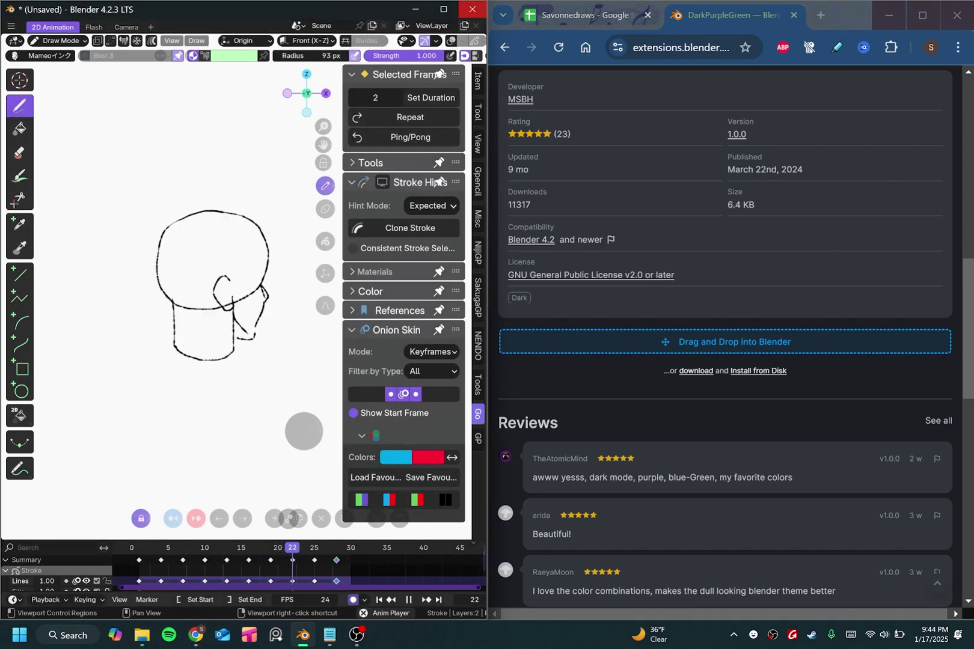
# Maximize the Blender window, change the theme preset to Minimal Dark in the Preferences, and close them
pyautogui.click(444, 9)
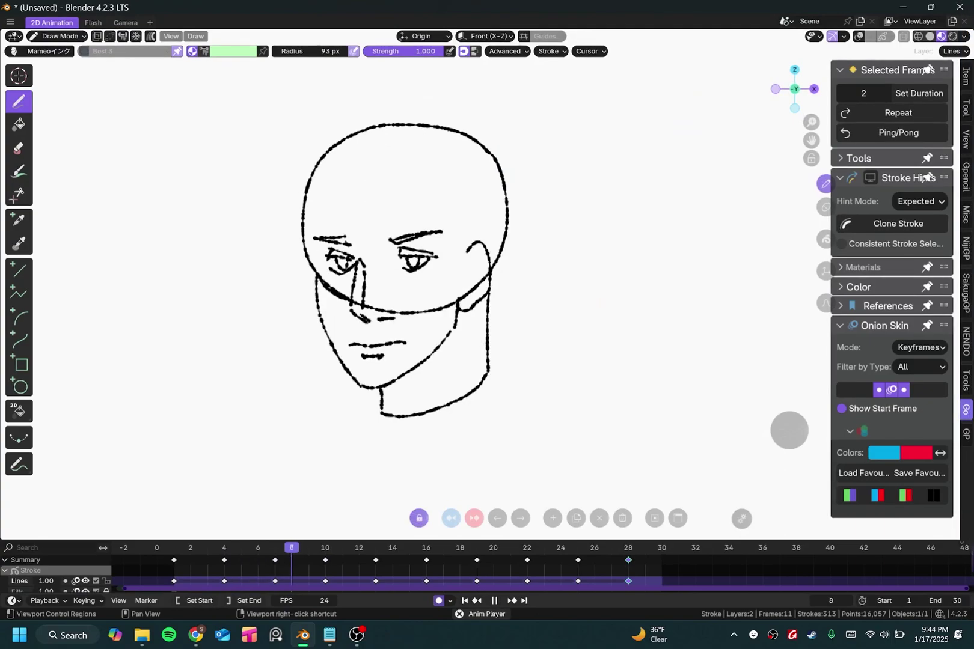
pyautogui.click(10, 22)
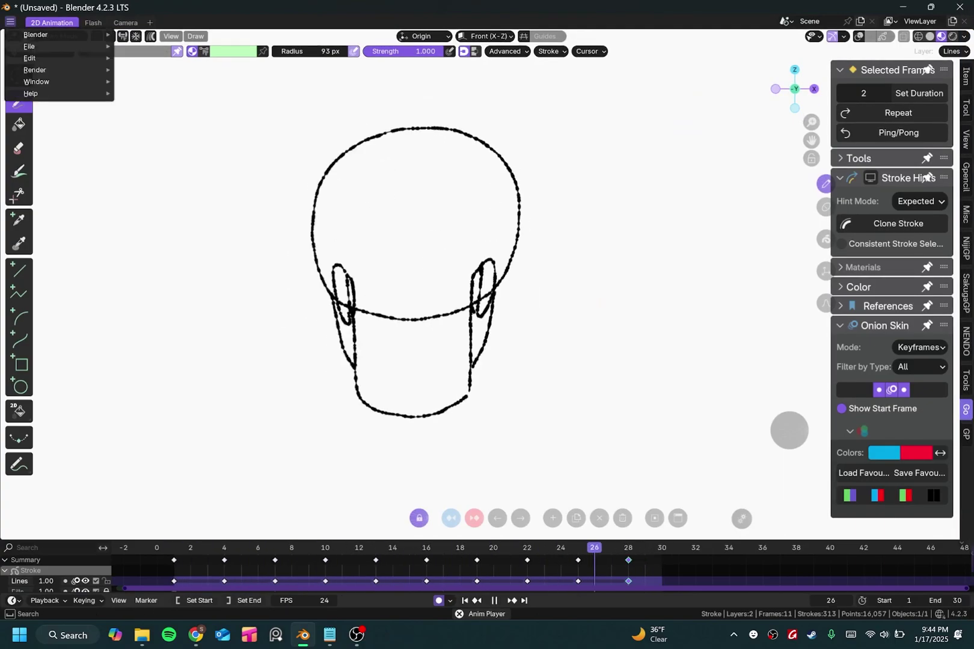
pyautogui.moveTo(36, 58)
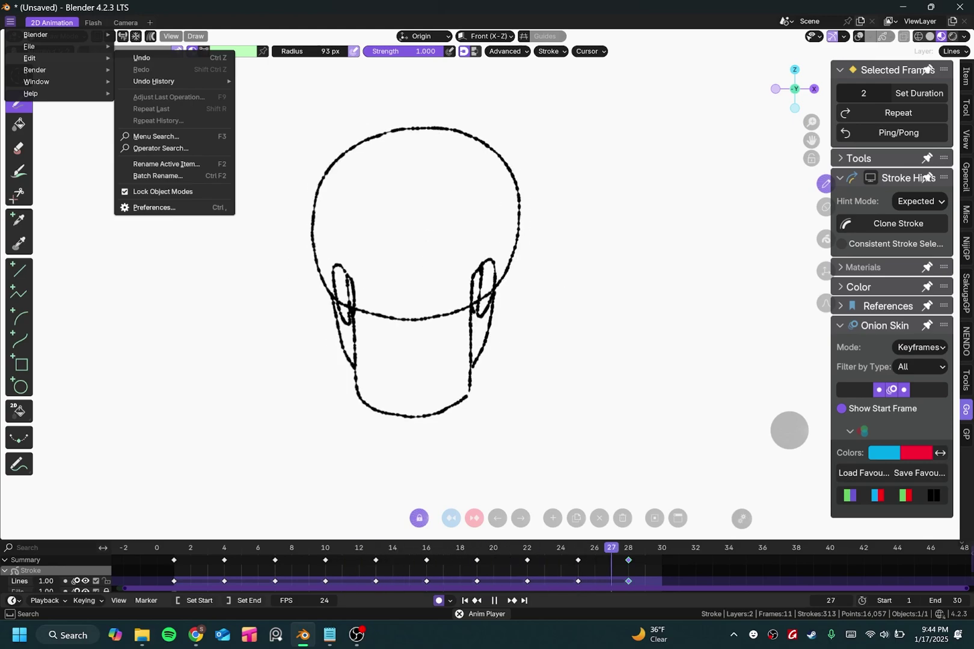
pyautogui.click(154, 208)
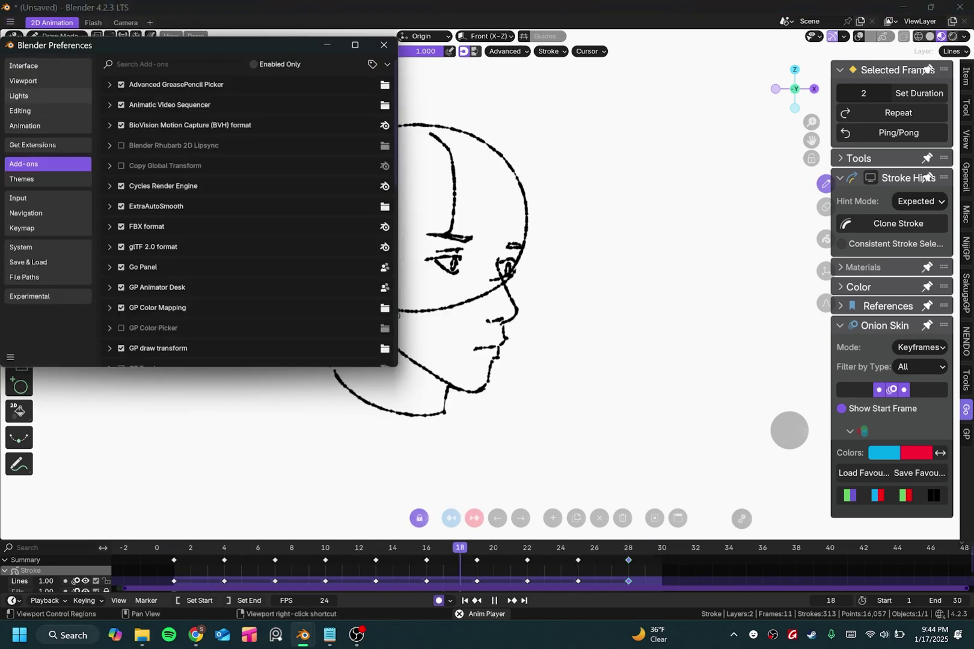
pyautogui.click(24, 178)
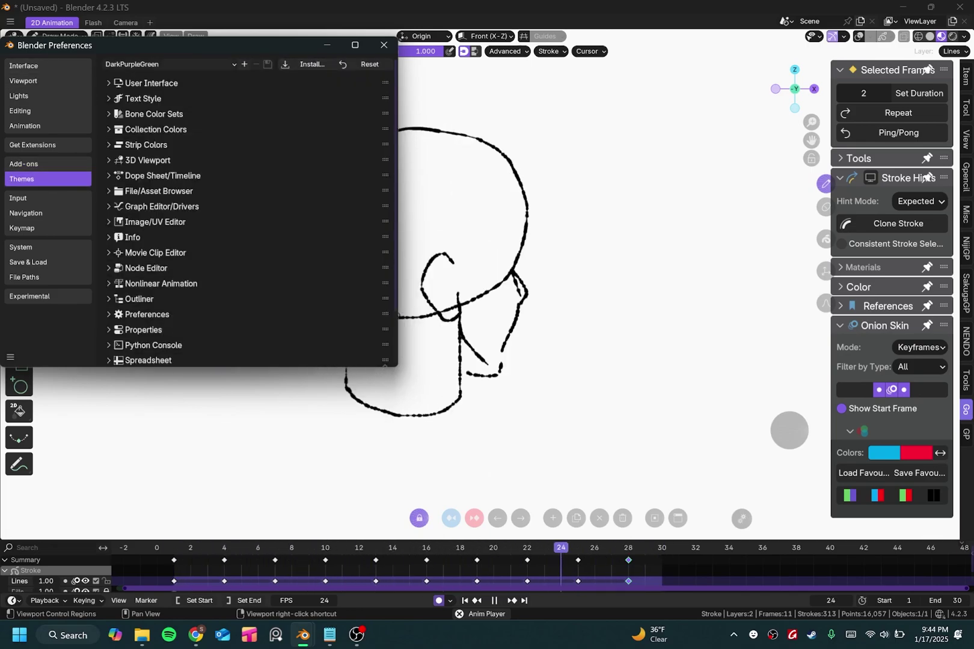
pyautogui.click(169, 64)
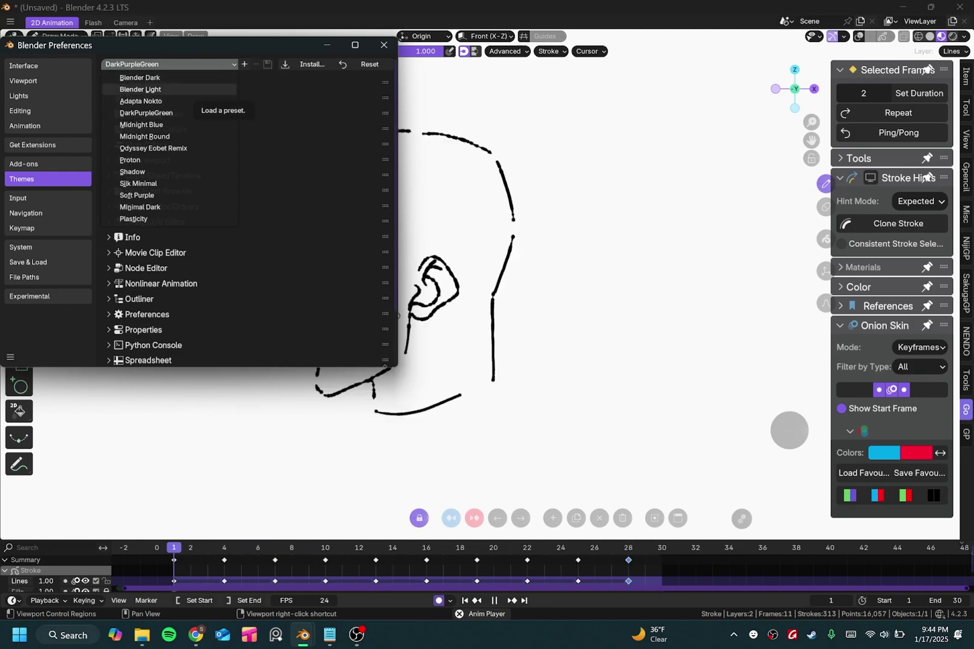
pyautogui.click(141, 207)
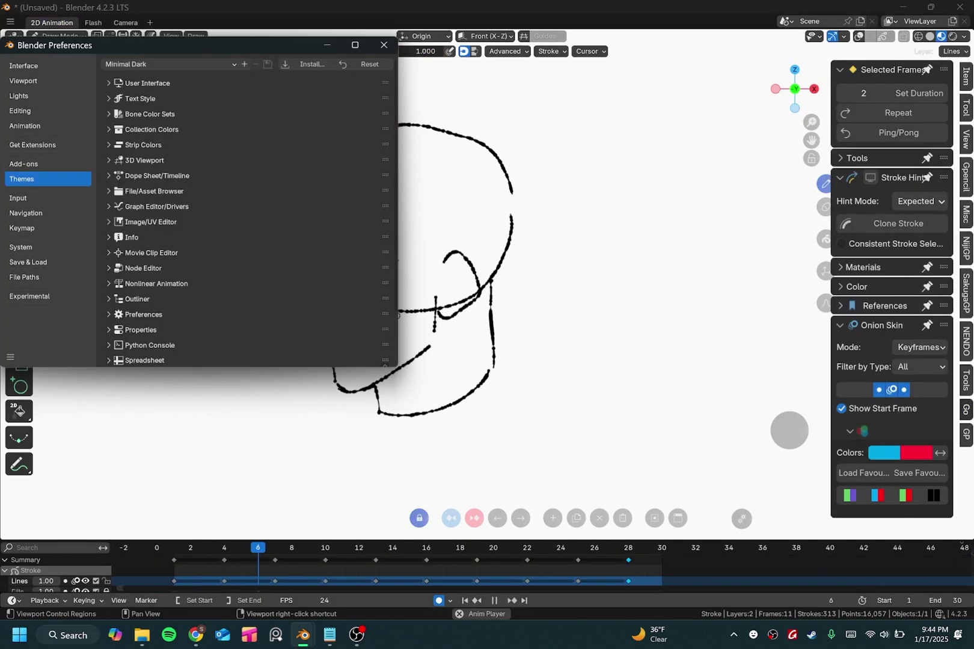
pyautogui.click(384, 45)
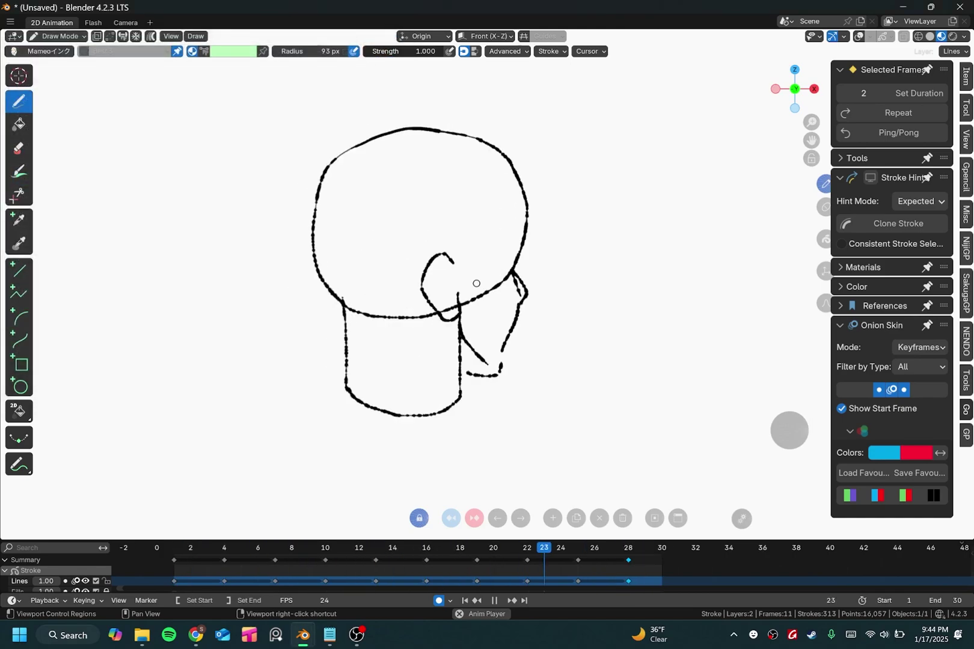
# Stop the animation playback and add a General Animation workspace after the existing 2D Animation, Flash and Camera workspaces
pyautogui.press('space')
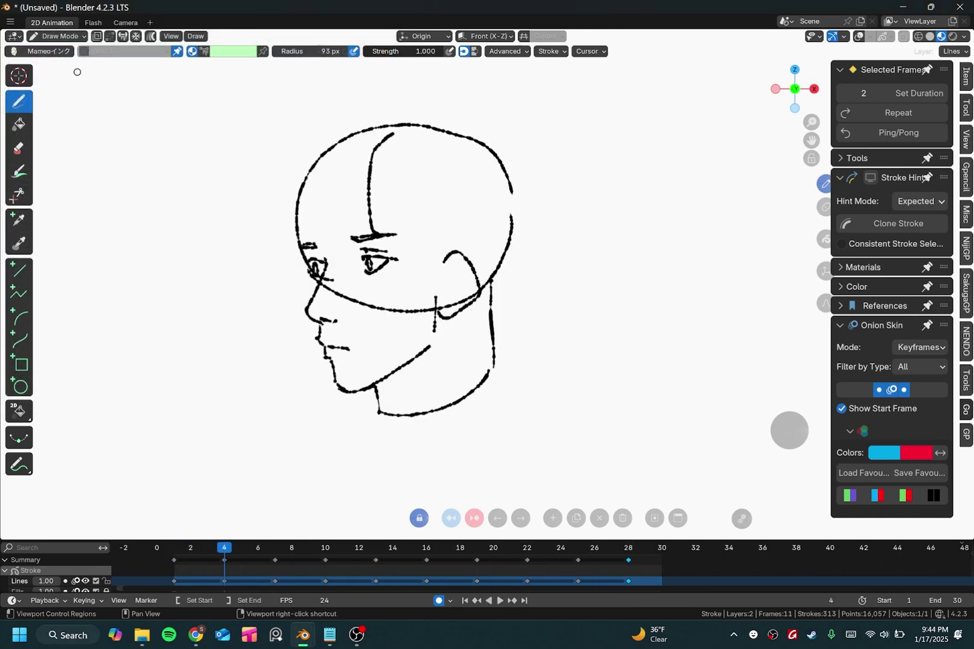
pyautogui.hotkey('ctrl', 'pagedown')
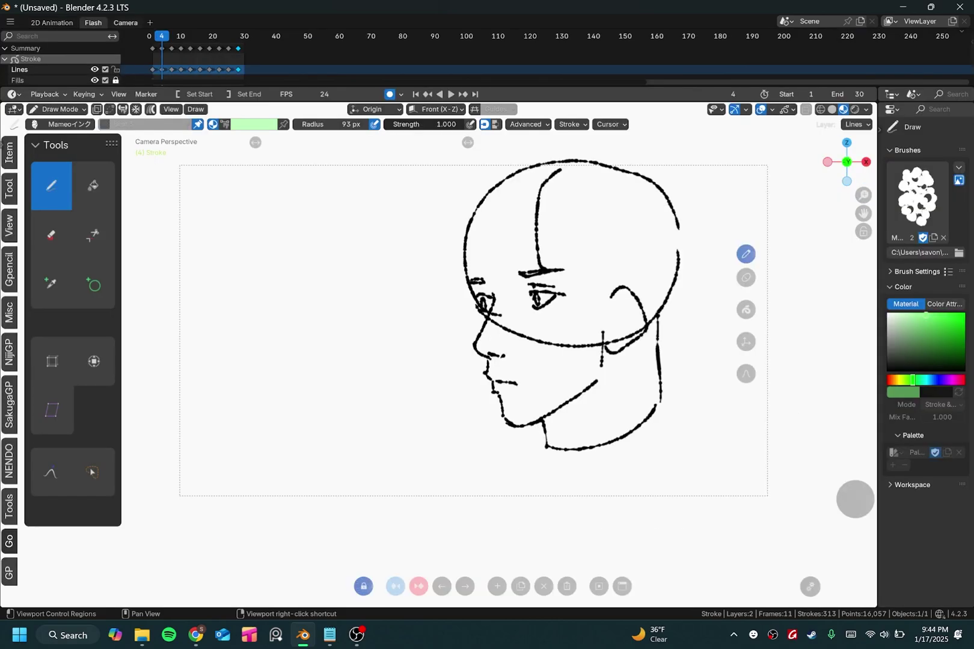
pyautogui.hotkey('ctrl', 'pagedown')
pyautogui.click(149, 22)
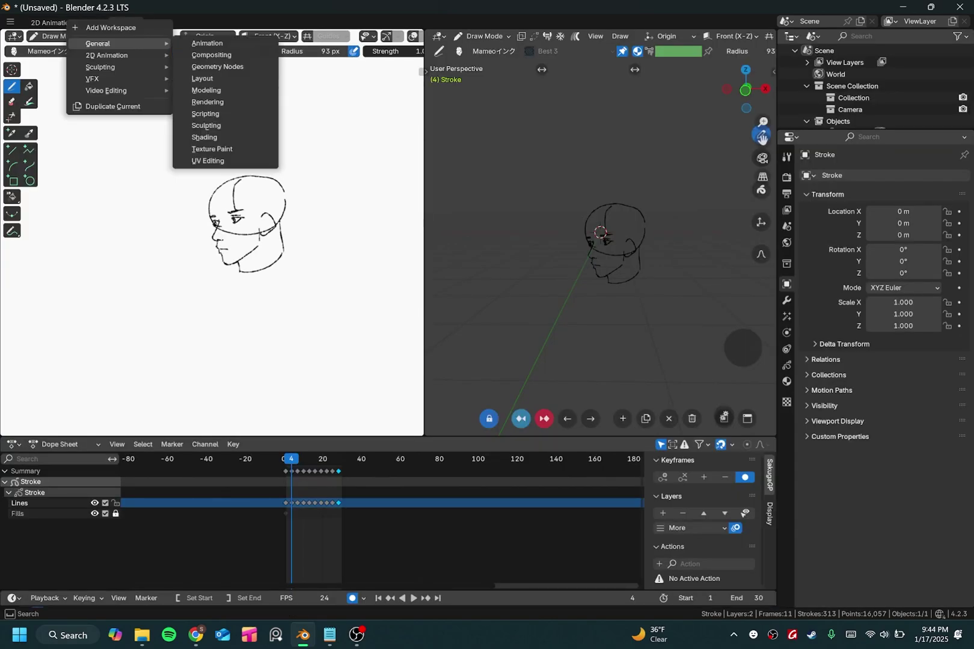
pyautogui.moveTo(120, 44)
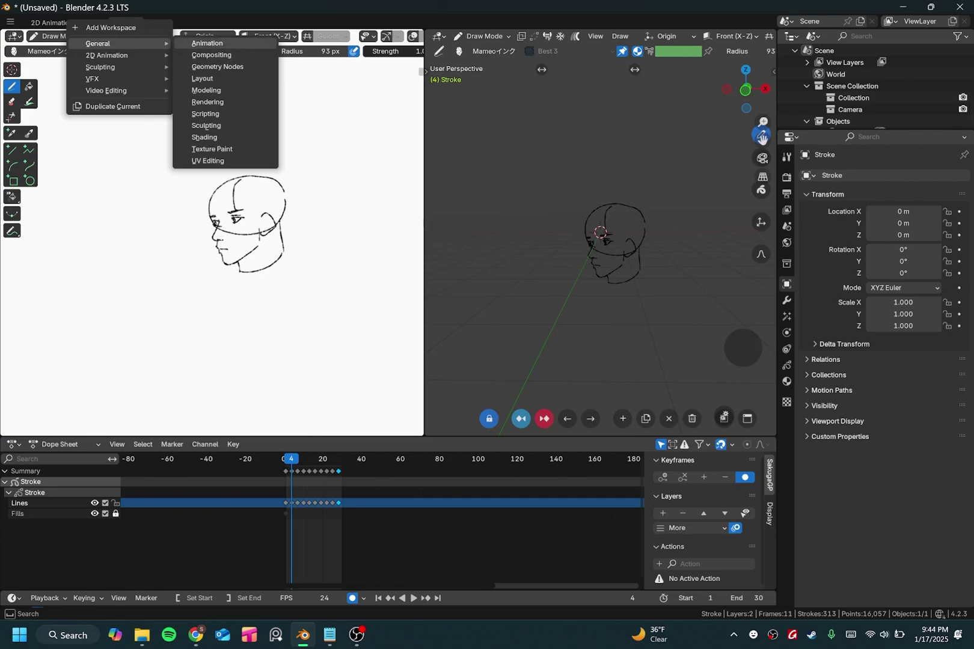
pyautogui.click(208, 44)
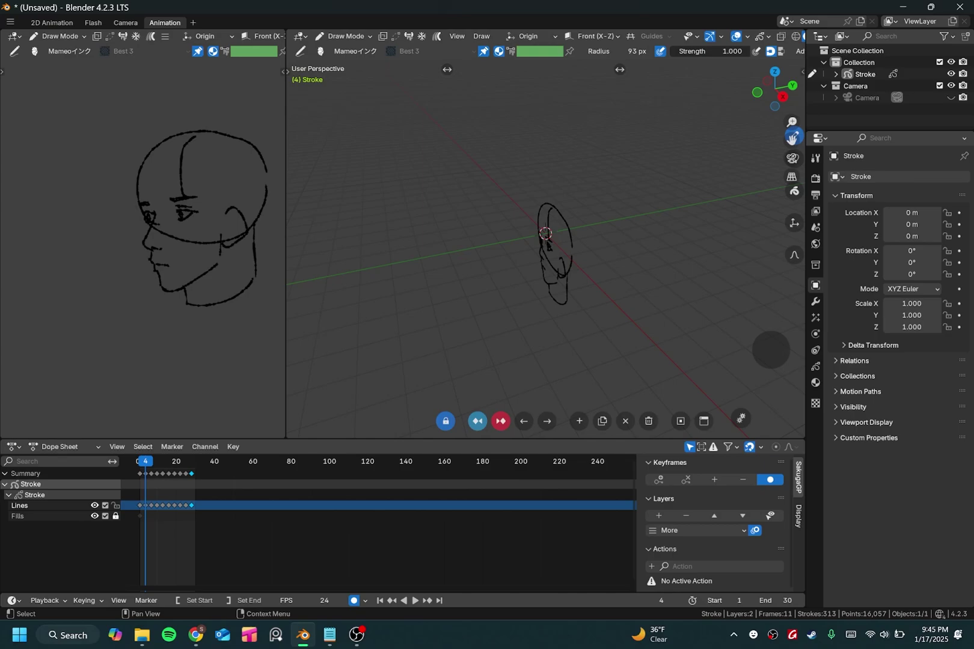
# Split the perspective 3D viewport vertically and turn the new area into a Dope Sheet
pyautogui.moveTo(803, 32); pyautogui.dragTo(503, 31)
pyautogui.click(518, 36)
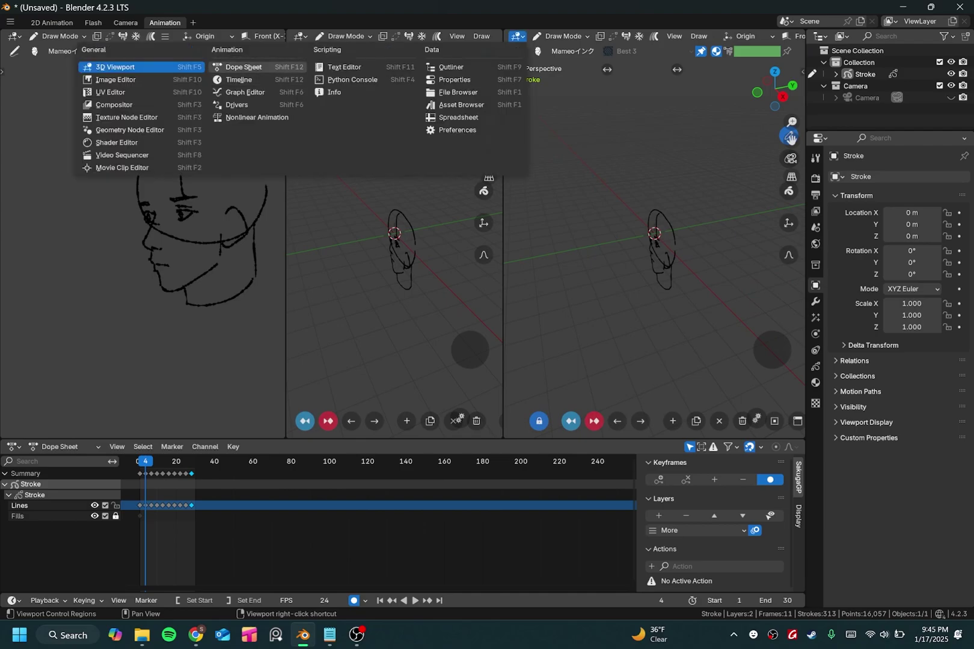
pyautogui.click(243, 67)
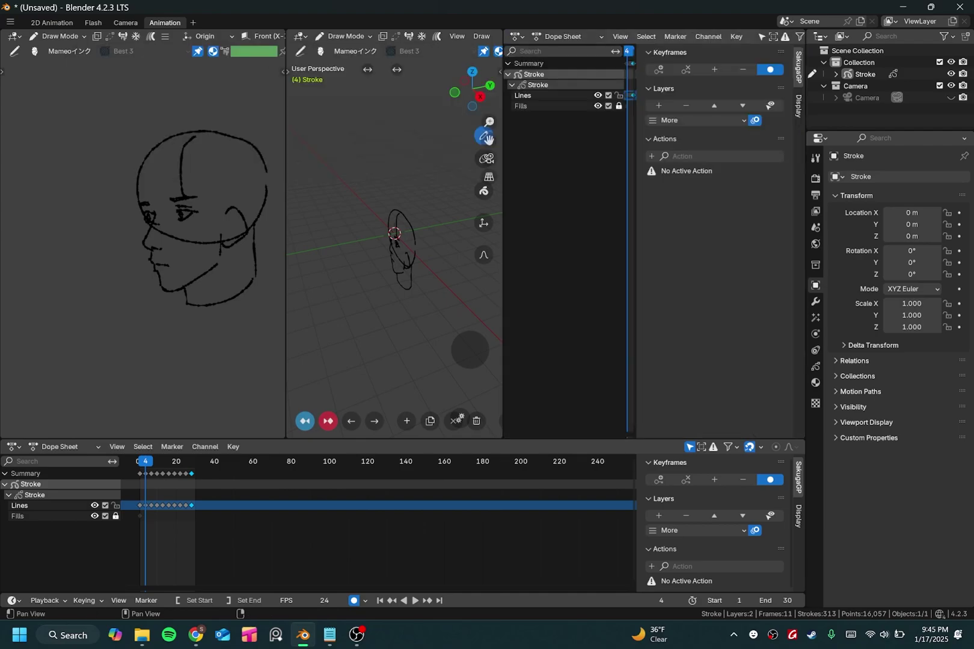
# Switch the new area to a Timeline widened across most of the viewport, and briefly play the animation
pyautogui.click(516, 36)
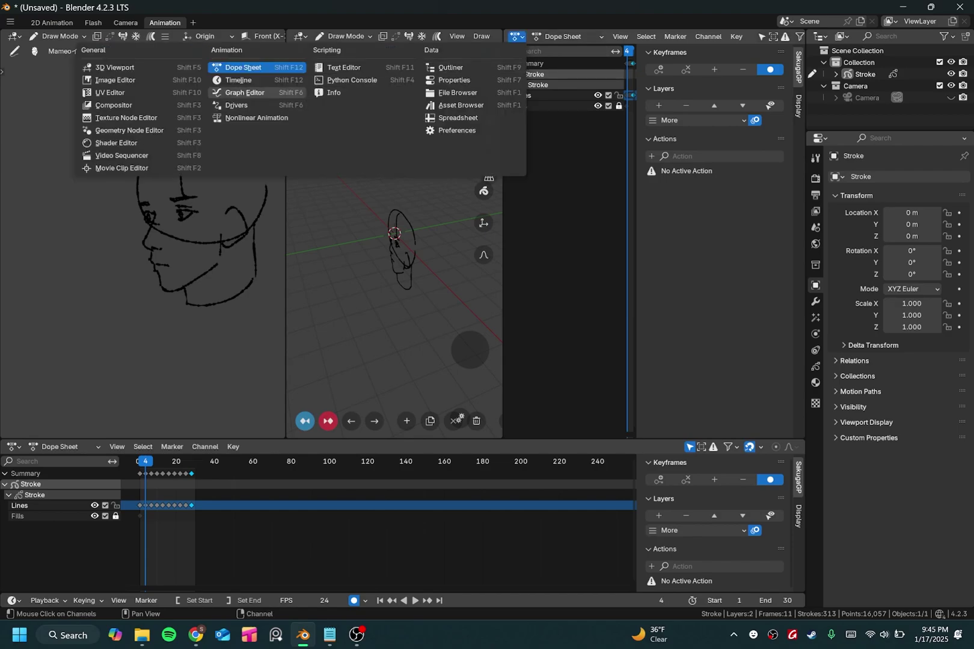
pyautogui.click(238, 80)
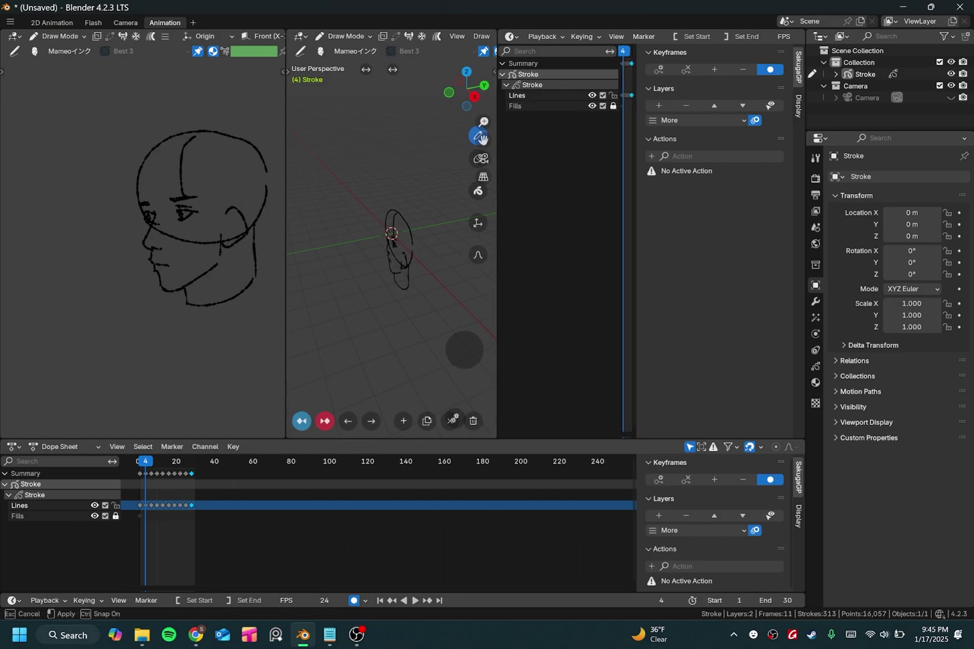
pyautogui.moveTo(504, 241); pyautogui.dragTo(350, 241)
pyautogui.press('space')
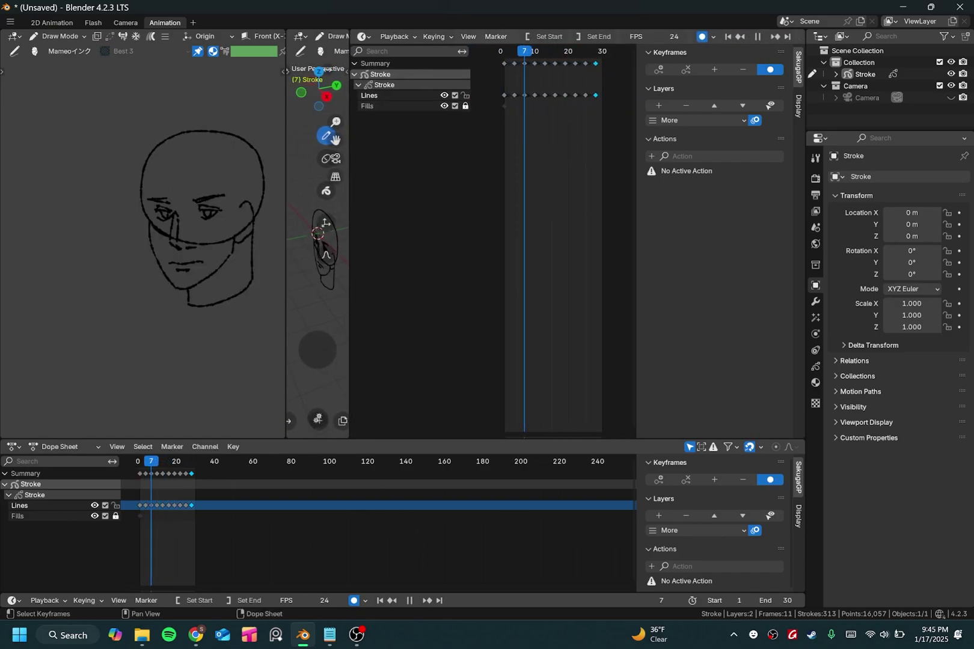
pyautogui.press('space')
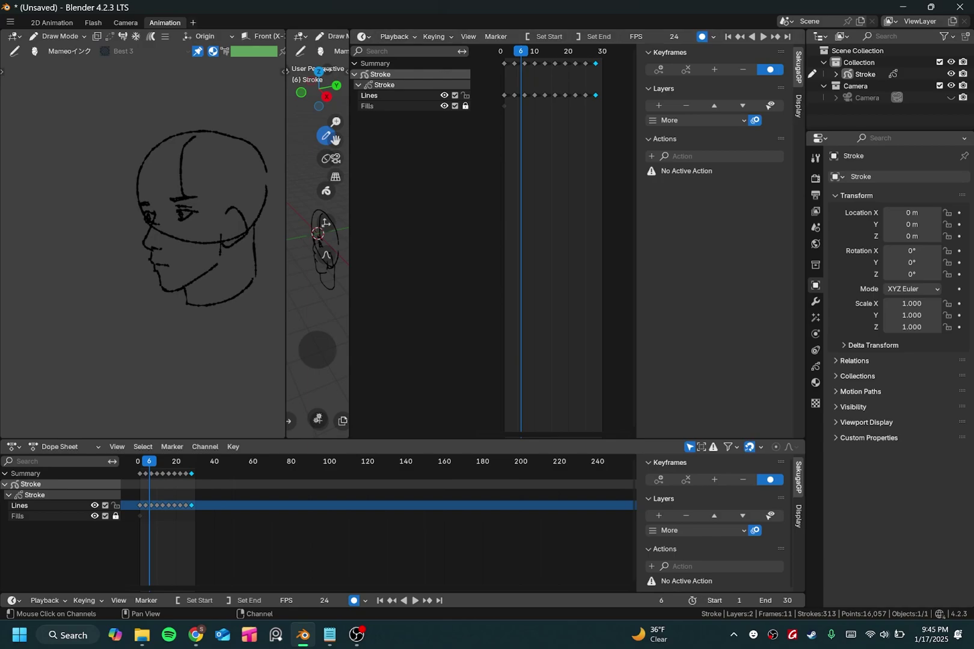
# Delete the Animation workspace
pyautogui.rightClick(165, 22)
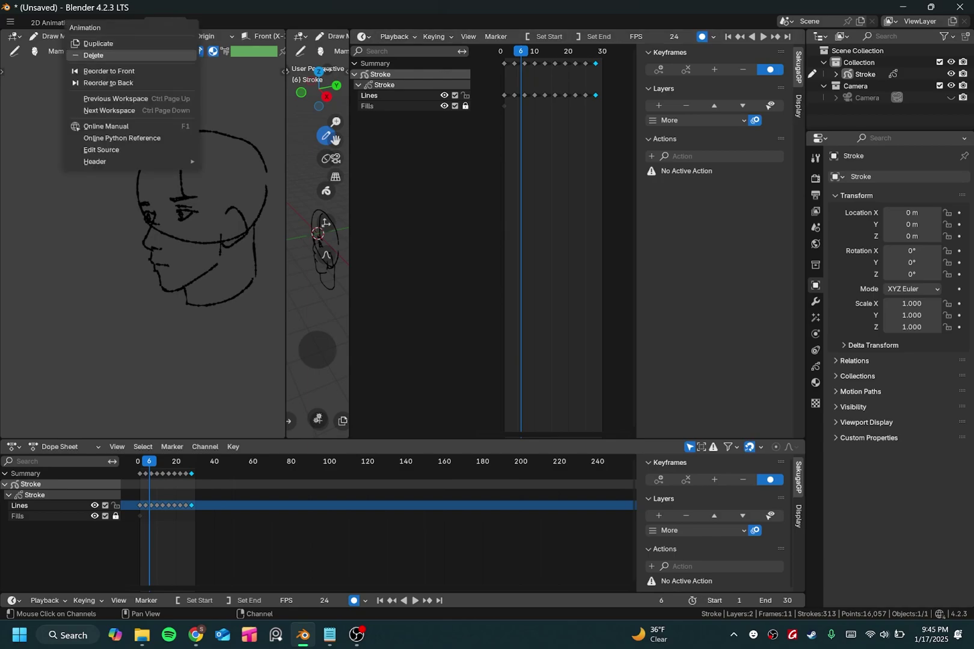
pyautogui.click(93, 55)
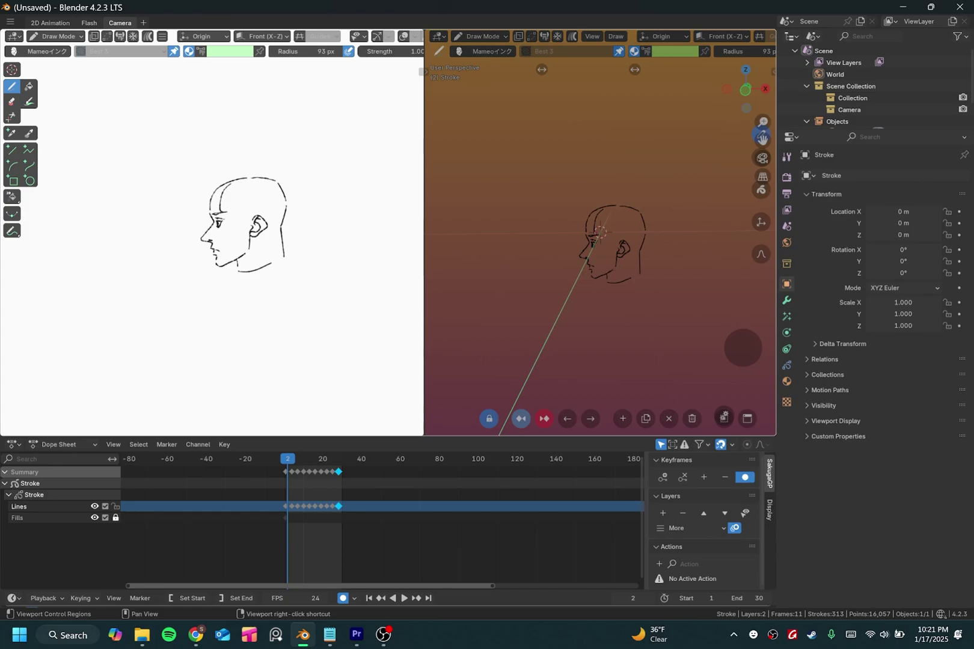
pyautogui.click(517, 240)
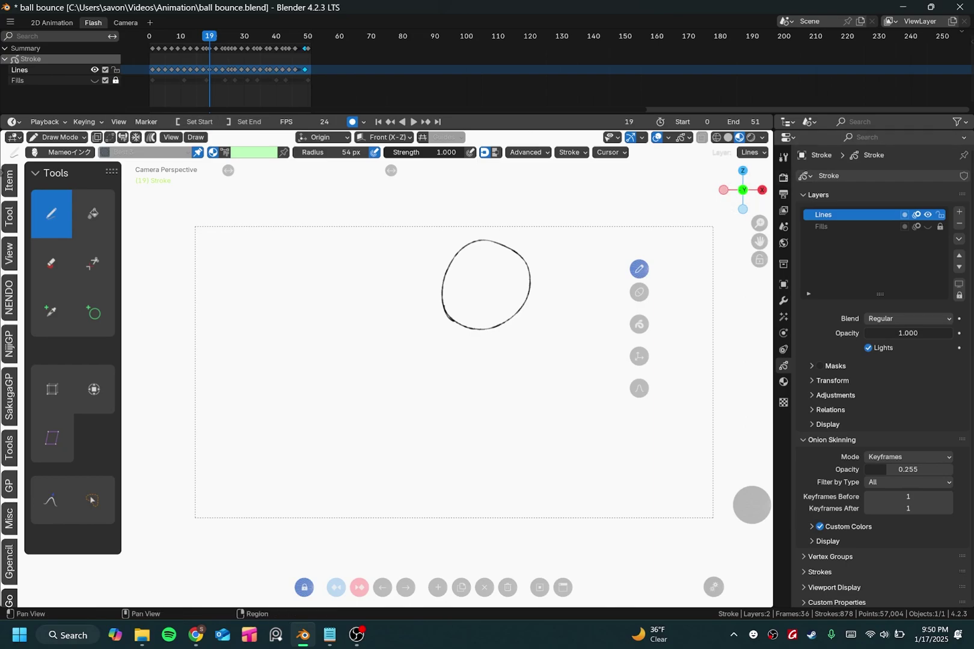
# Narrow the Properties editor in the Flash workspace and reduce the Dope Sheet's height in the 2D Animation workspace
pyautogui.moveTo(517, 129); pyautogui.dragTo(481, 130)
pyautogui.moveTo(775, 361); pyautogui.dragTo(850, 361)
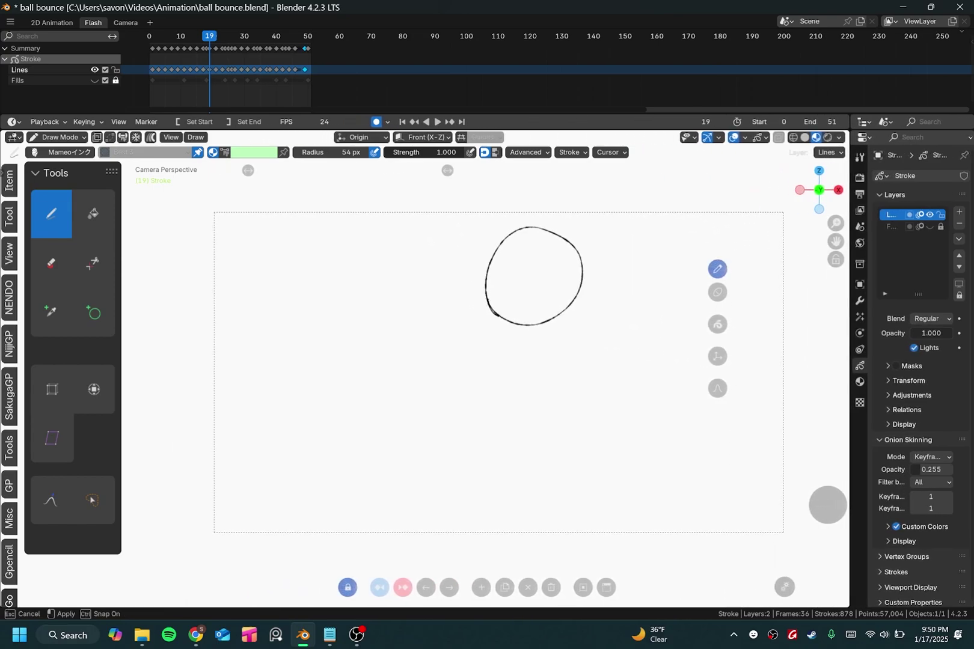
pyautogui.moveTo(601, 130)
pyautogui.mouseDown()
pyautogui.moveTo(601, 157)
pyautogui.moveTo(602, 130)
pyautogui.mouseUp()
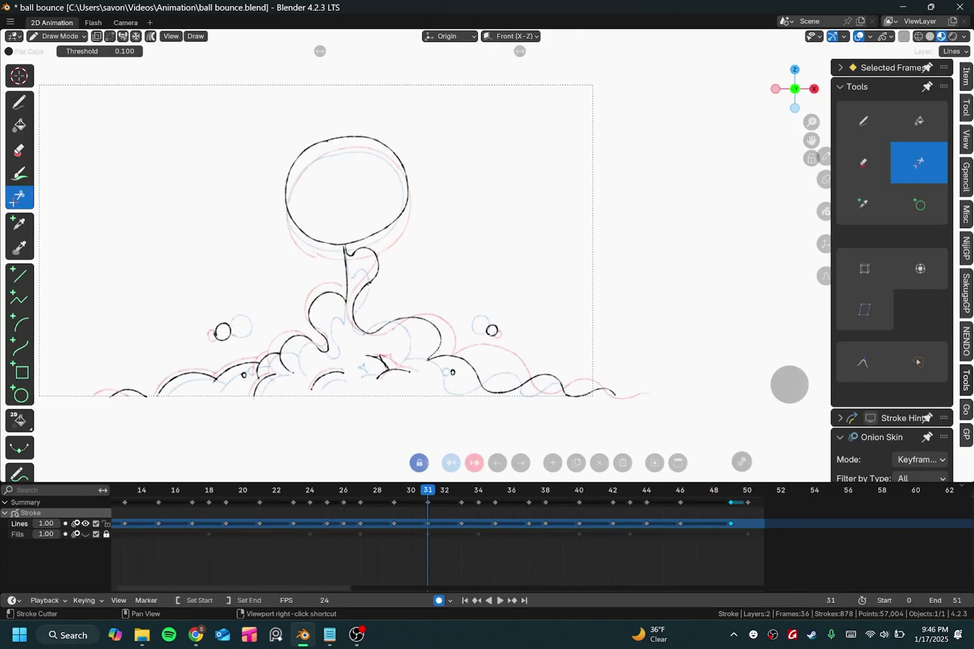
pyautogui.moveTo(481, 476); pyautogui.dragTo(481, 507)
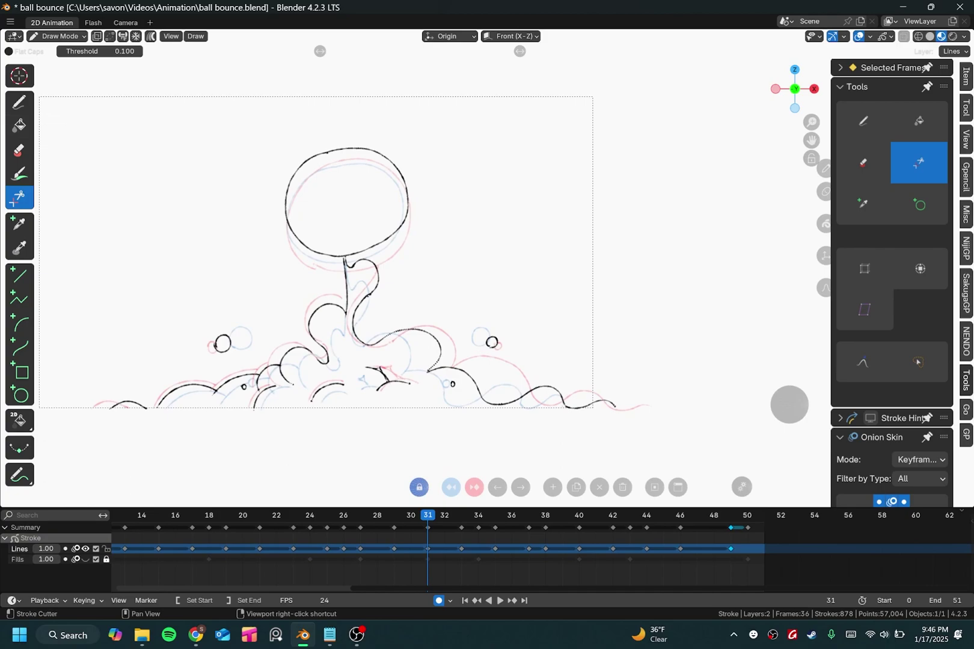
# Widen the viewport's toolbar to two columns and to labelled tools, and toggle its visibility off and on
pyautogui.moveTo(37, 253); pyautogui.dragTo(64, 252)
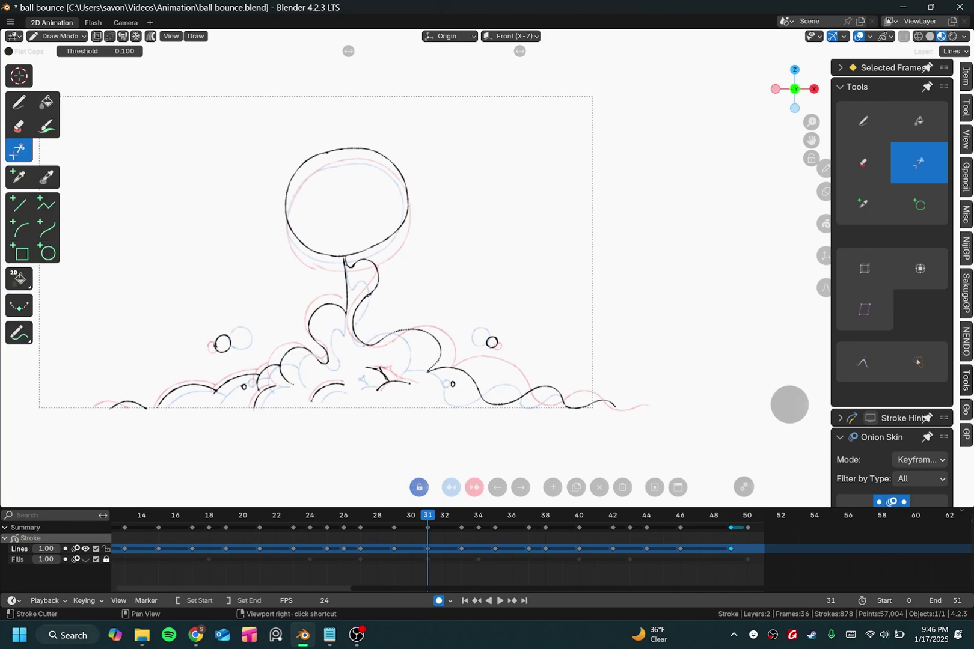
pyautogui.moveTo(63, 253); pyautogui.dragTo(97, 253)
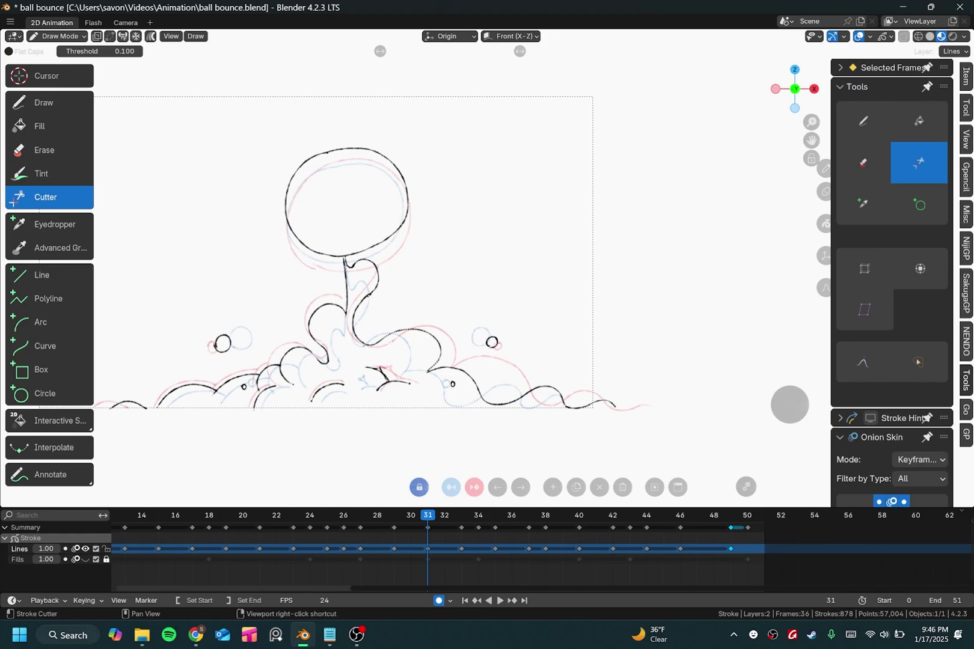
pyautogui.press('t')
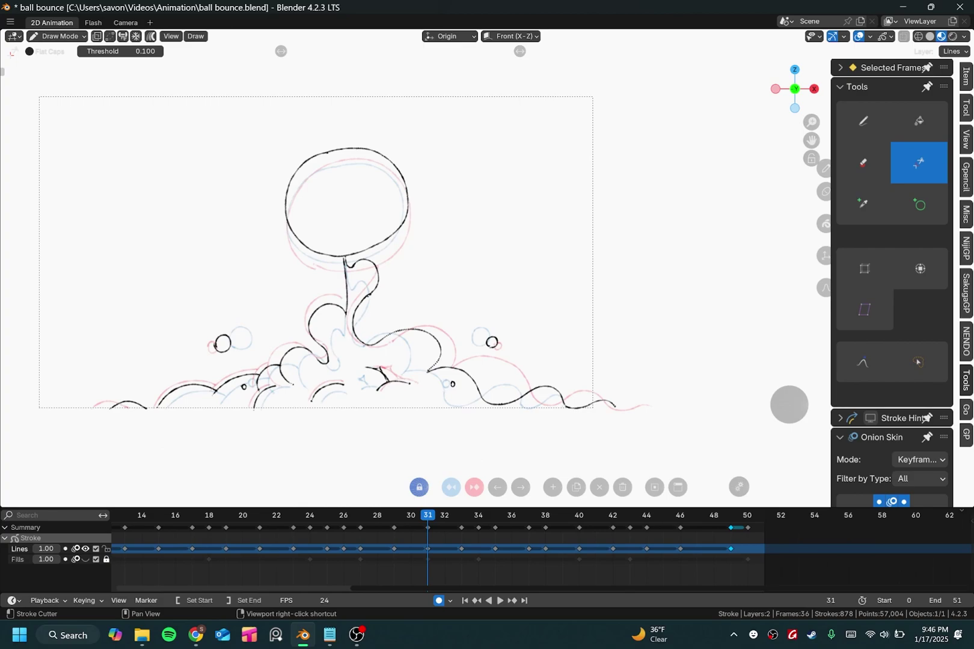
pyautogui.press('t')
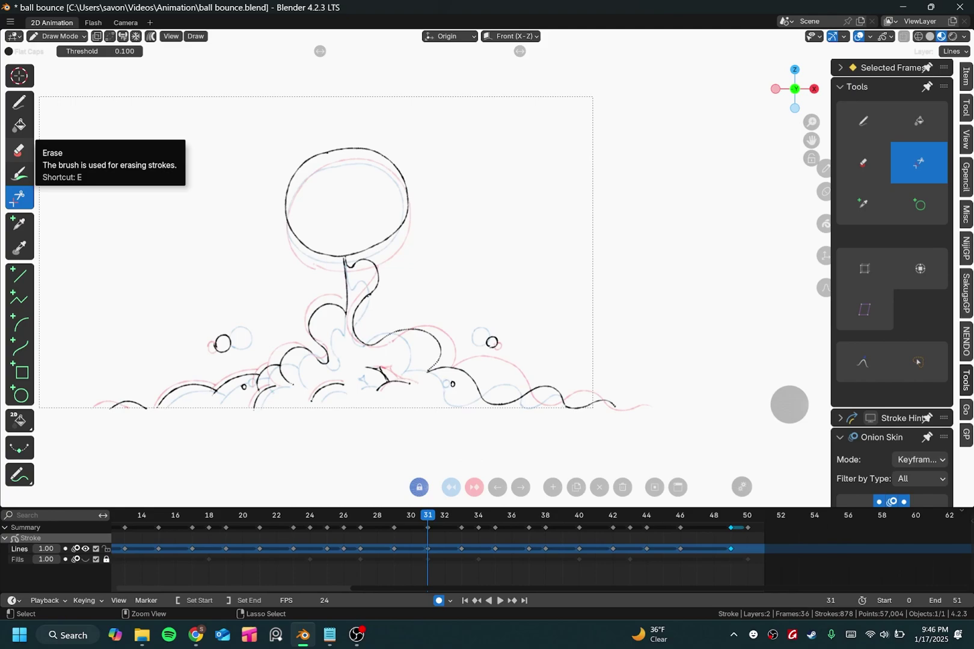
# Slightly enlarge the toolbar icons, try scaling the sidebar panels, and zoom the Dope Sheet to about frames 32 to 44
pyautogui.moveTo(19, 150)
pyautogui.keyDown('ctrl'); pyautogui.mouseDown(button='middle')
pyautogui.moveTo(29, 133)
pyautogui.moveTo(21, 150)
pyautogui.mouseUp(button='middle'); pyautogui.keyUp('ctrl')
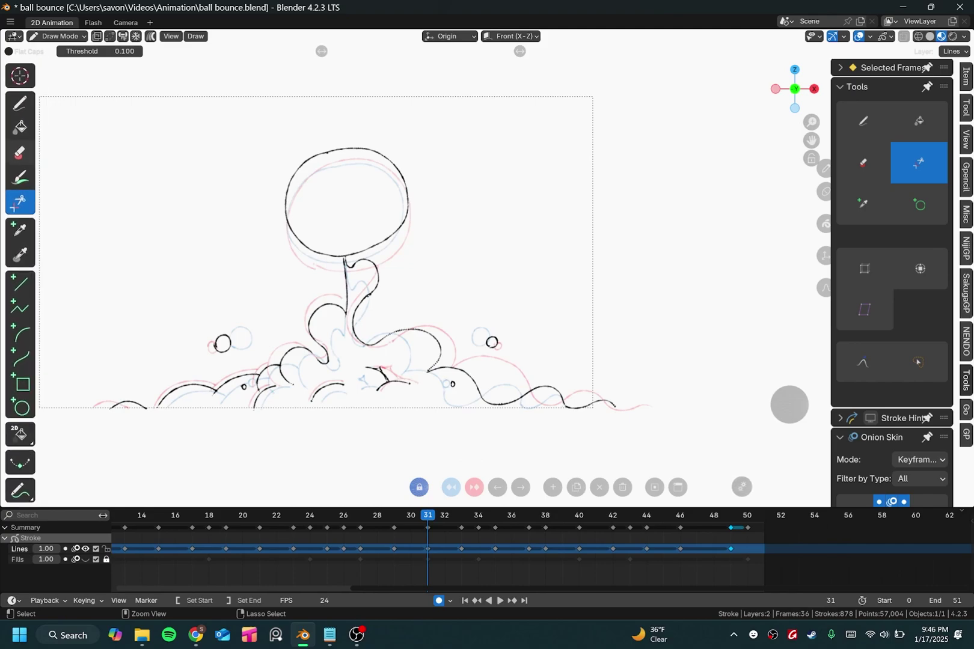
pyautogui.moveTo(864, 163)
pyautogui.keyDown('ctrl'); pyautogui.mouseDown(button='middle')
pyautogui.moveTo(869, 142)
pyautogui.moveTo(863, 160)
pyautogui.mouseUp(button='middle'); pyautogui.keyUp('ctrl')
pyautogui.keyDown('ctrl'); pyautogui.moveTo(864, 160); pyautogui.dragTo(864, 162); pyautogui.keyUp('ctrl')
pyautogui.keyDown('ctrl'); pyautogui.scroll(1, 863, 162); pyautogui.keyUp('ctrl')
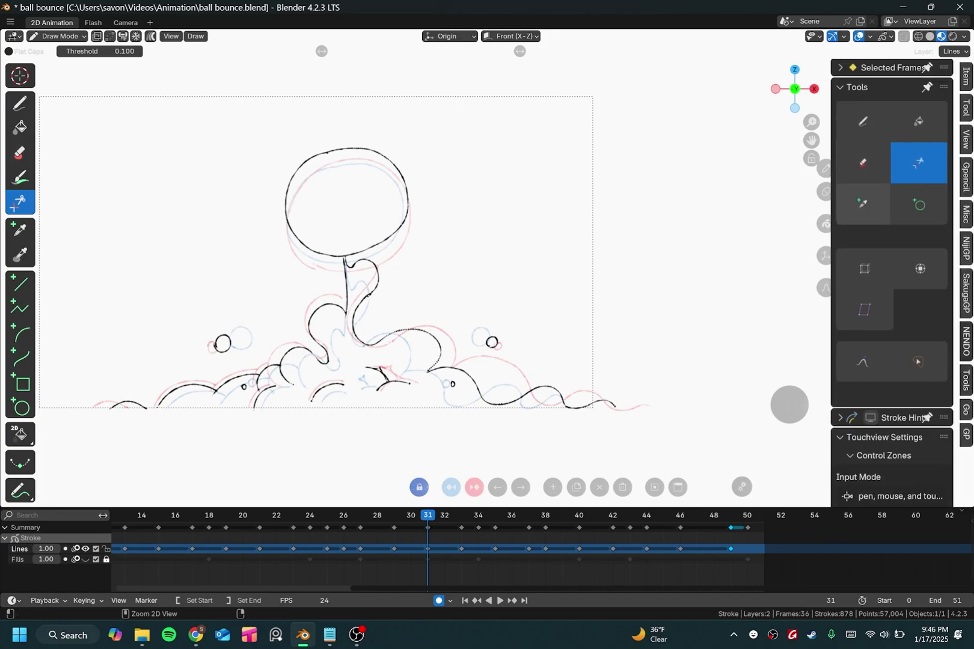
pyautogui.keyDown('ctrl'); pyautogui.moveTo(543, 556); pyautogui.dragTo(604, 556, button='middle'); pyautogui.keyUp('ctrl')
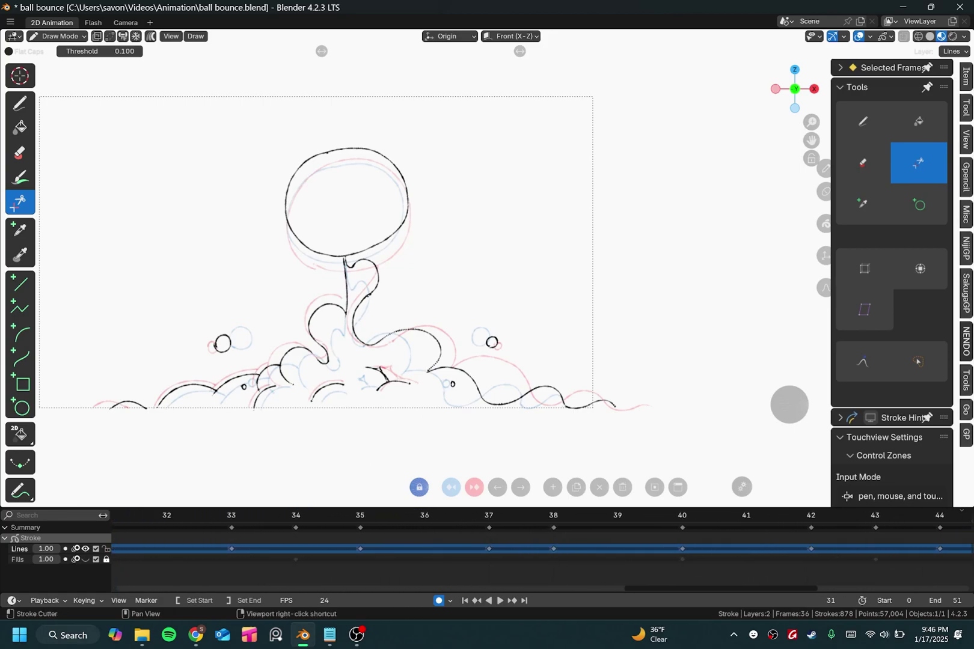
# Open the Interface preferences and adjust the Resolution Scale of the display
pyautogui.click(10, 22)
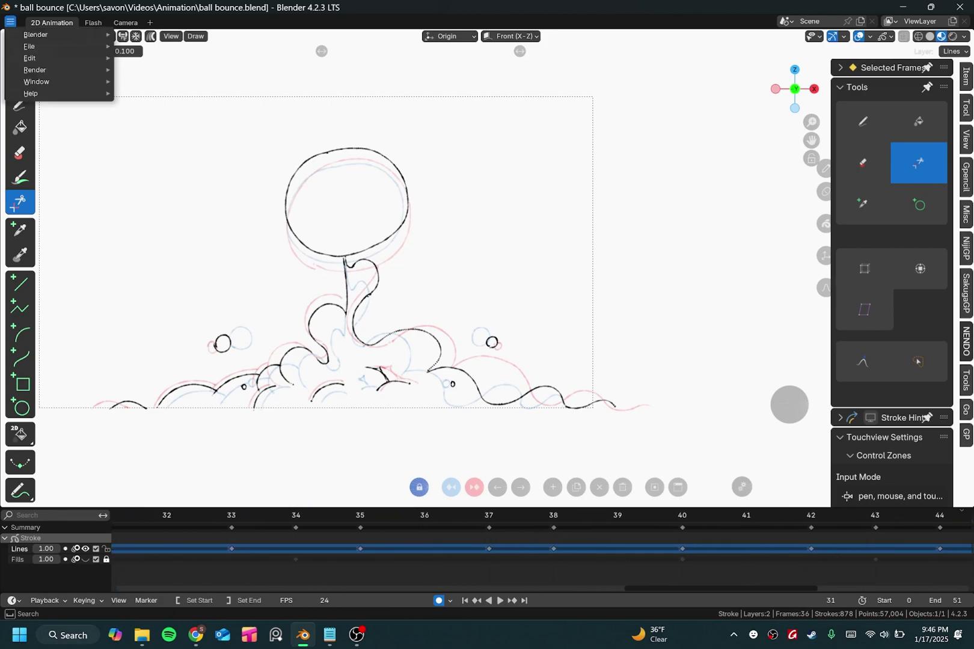
pyautogui.moveTo(66, 57)
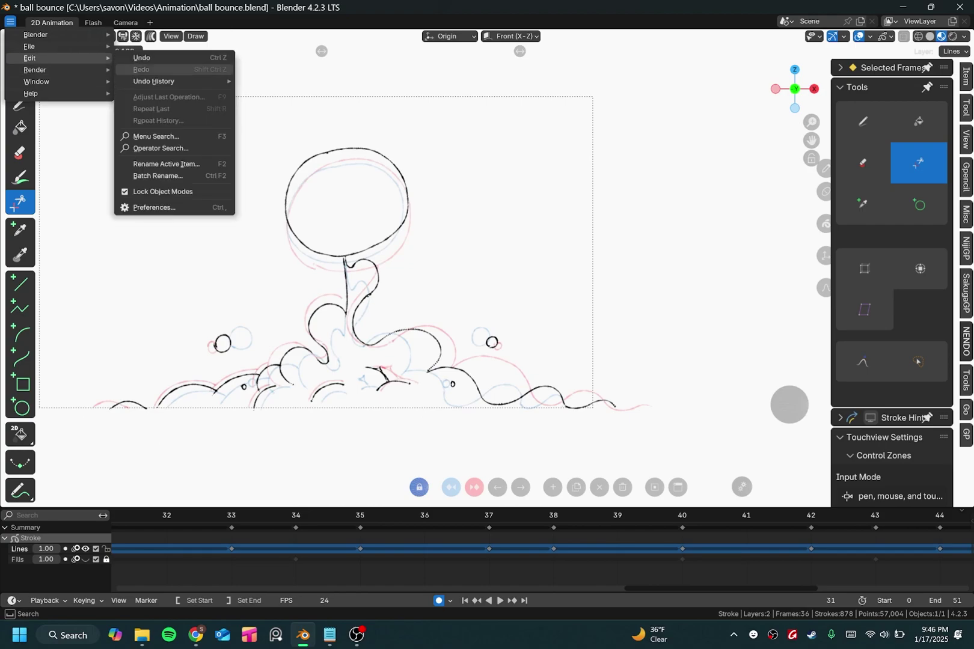
pyautogui.click(154, 207)
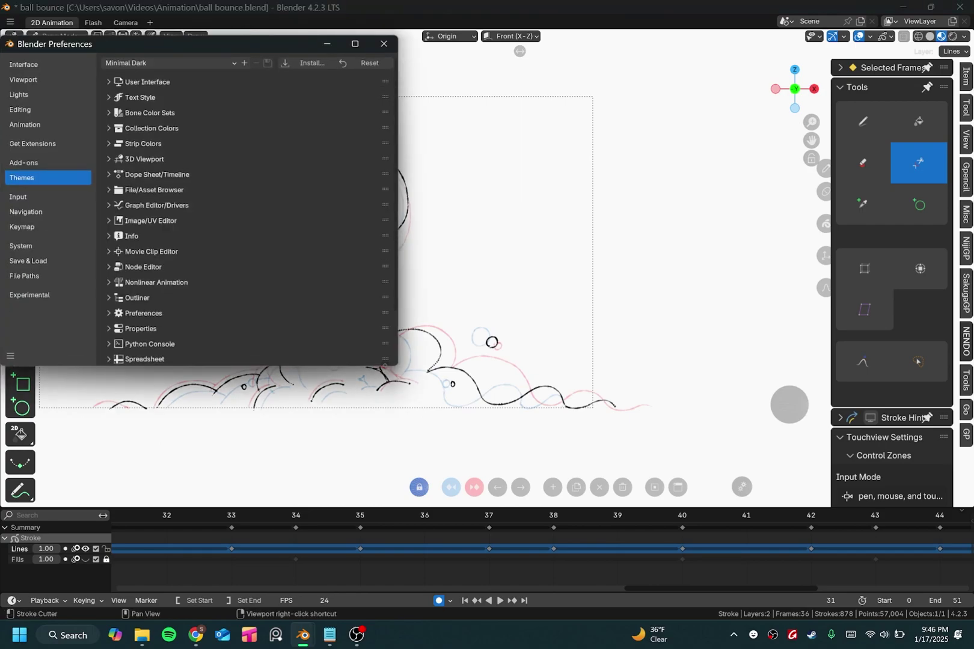
pyautogui.click(135, 68)
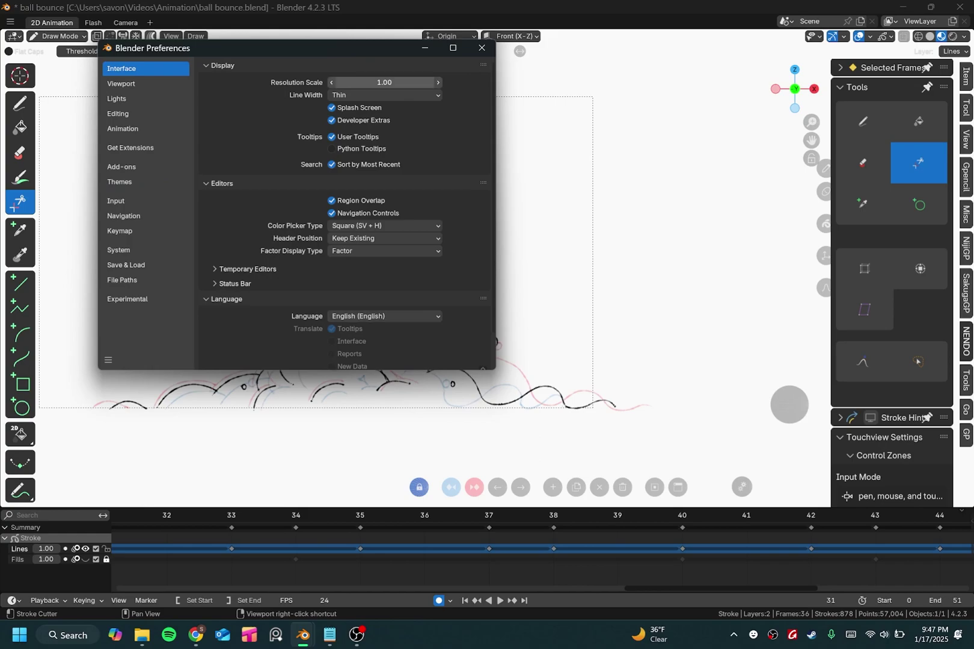
pyautogui.moveTo(384, 82); pyautogui.dragTo(365, 107)
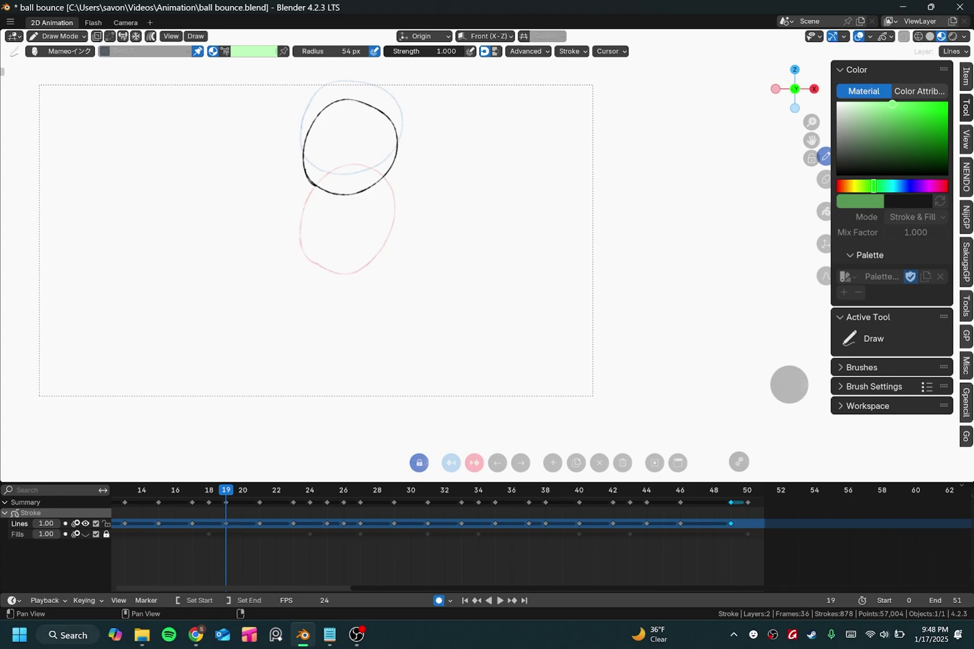
# Pin the sidebar's Color panel so it shows in every category, and check it in the NENDO and Gpencil categories
pyautogui.rightClick(857, 70)
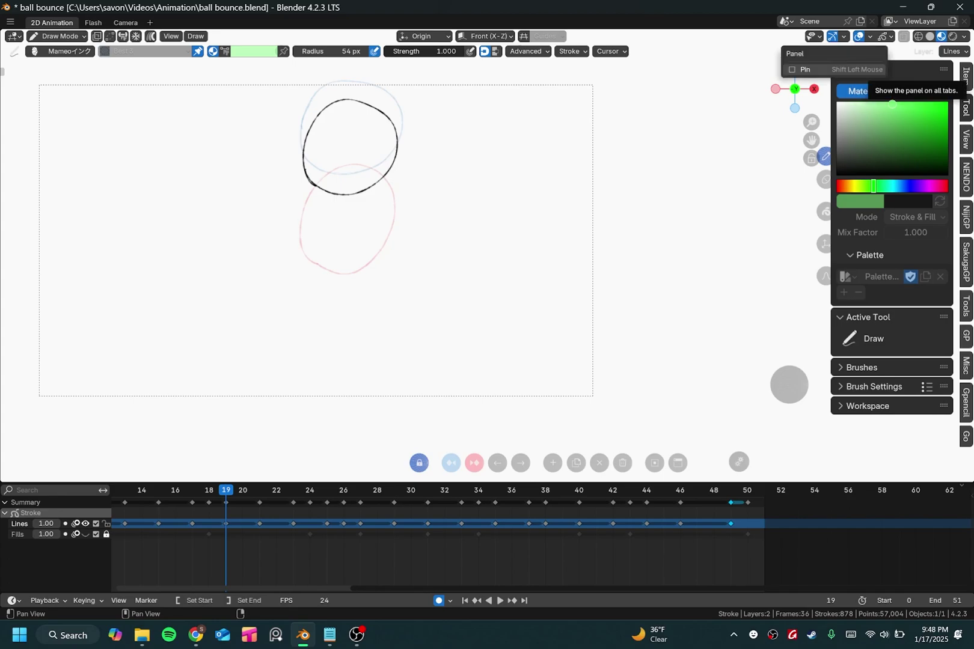
pyautogui.click(809, 70)
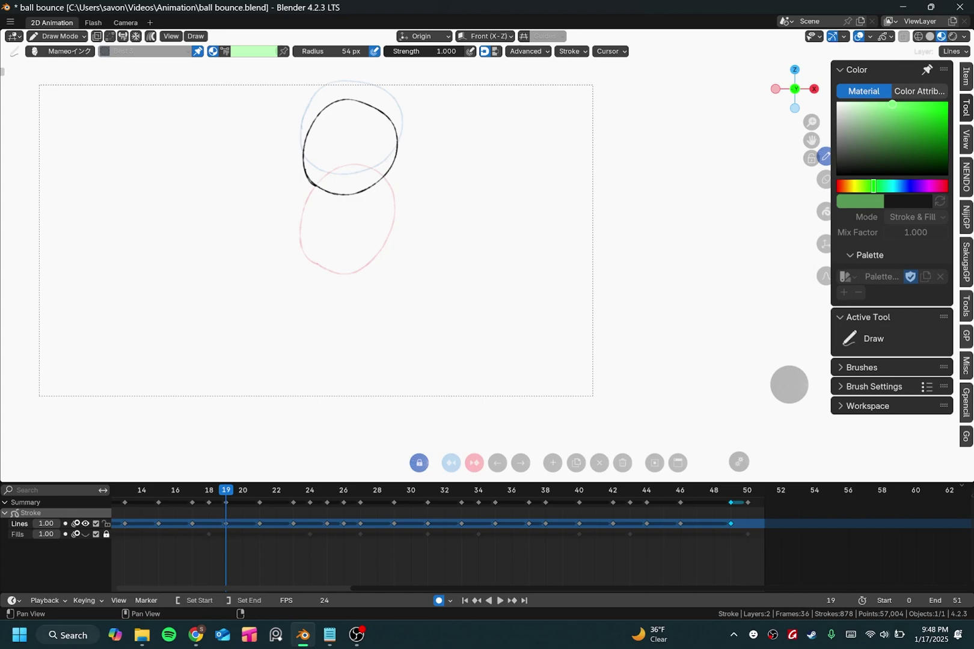
pyautogui.click(966, 177)
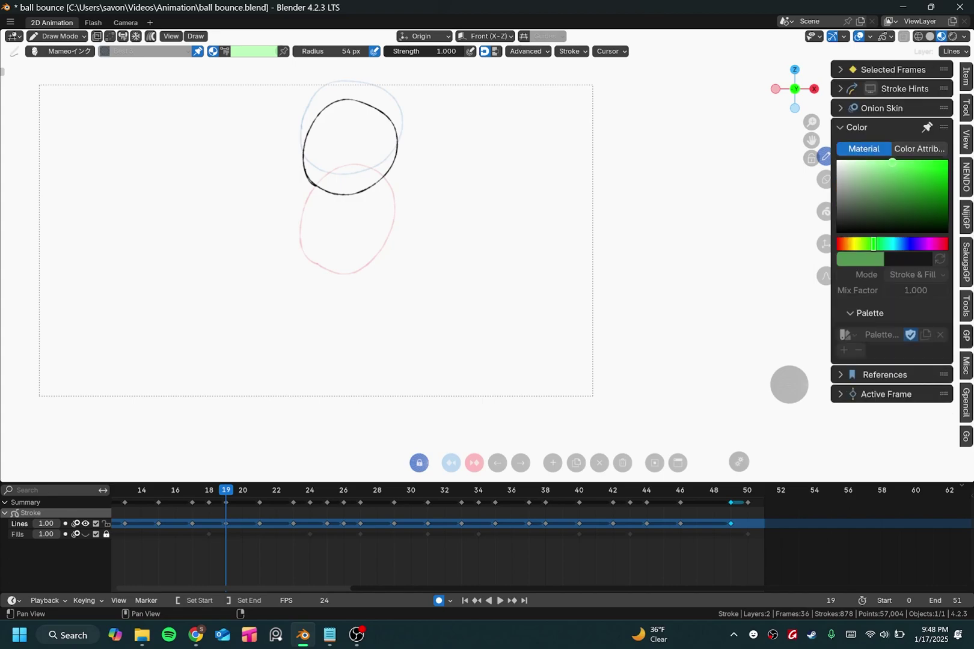
pyautogui.click(966, 403)
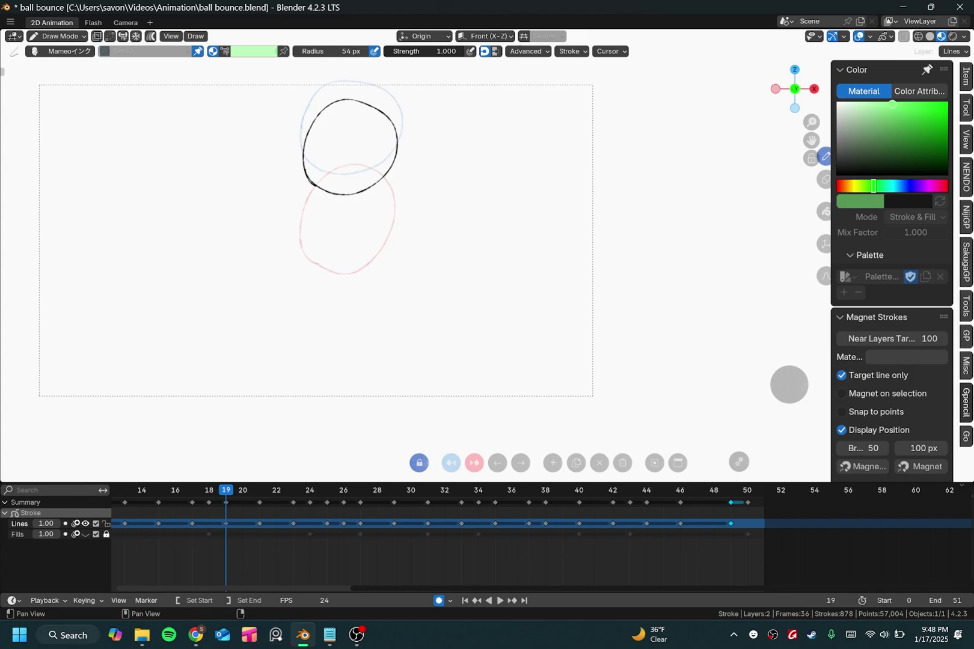
# Collapse the pinned Color panel, find it below Materials in the Go sidebar category, and expand it there
pyautogui.click(856, 70)
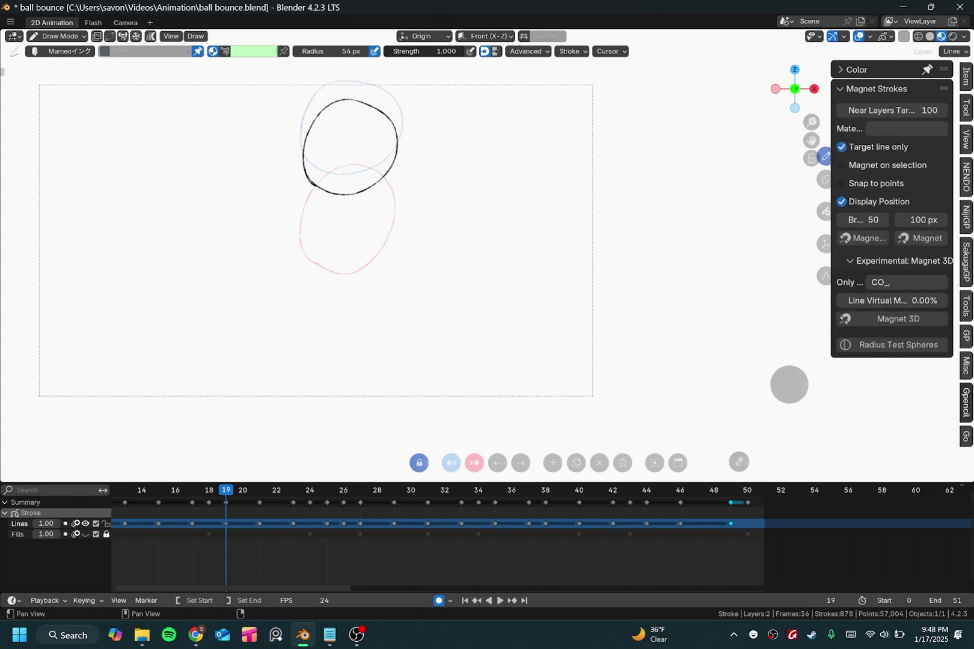
pyautogui.click(965, 177)
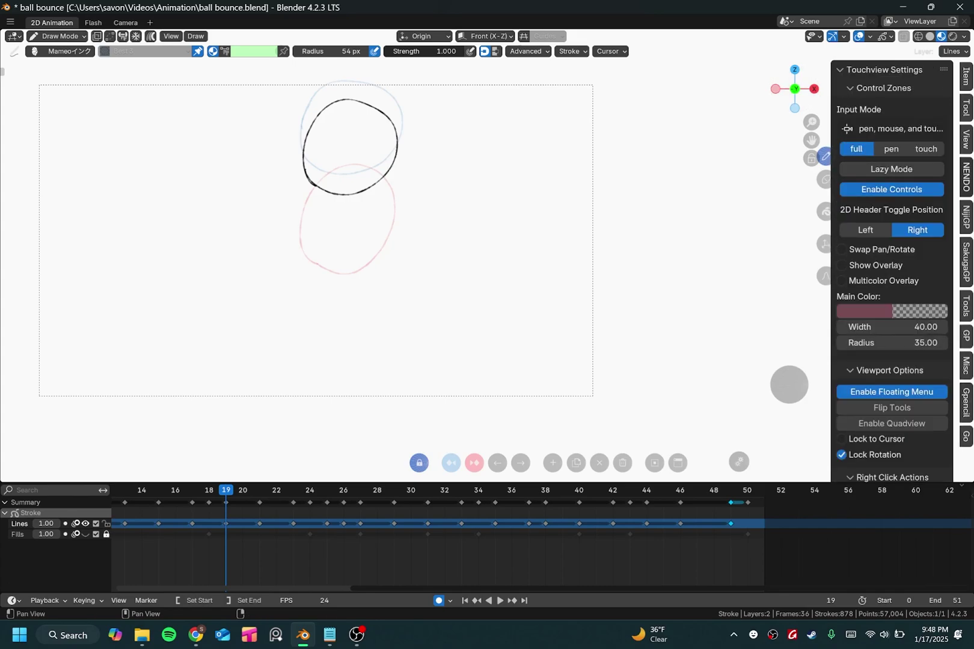
pyautogui.click(966, 436)
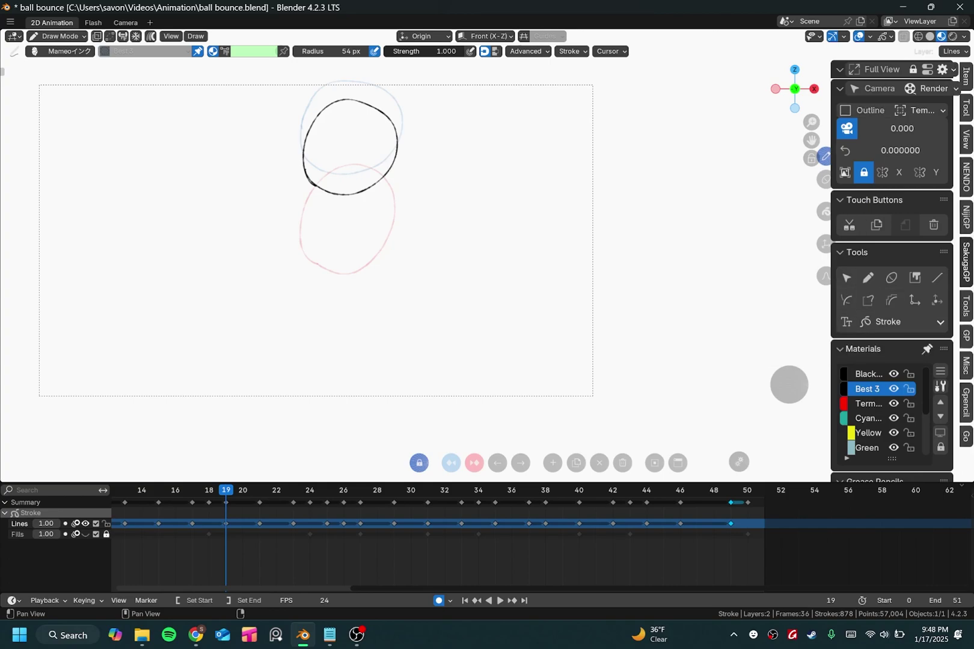
pyautogui.scroll(-10, 892, 271)
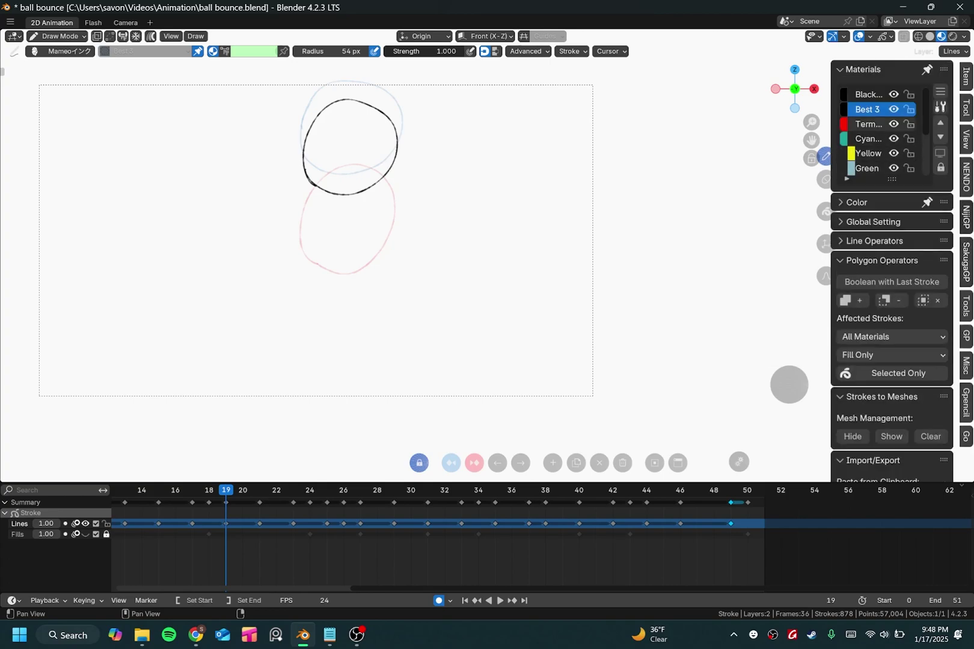
pyautogui.click(857, 203)
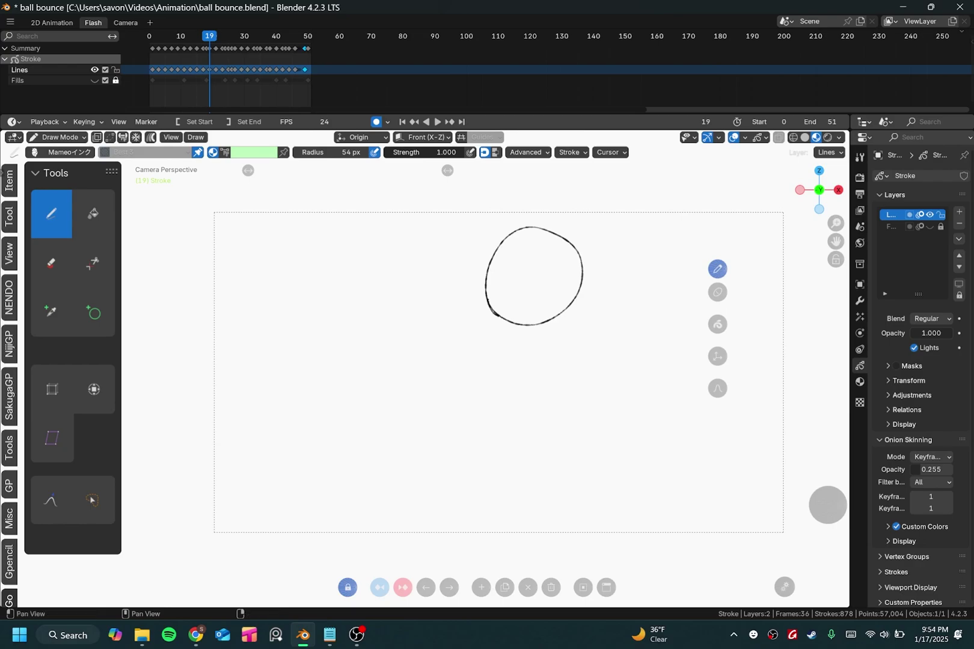
# Browse the Flash workspace's sidebar categories, from the Touchview settings to the active tool and brush settings
pyautogui.click(9, 298)
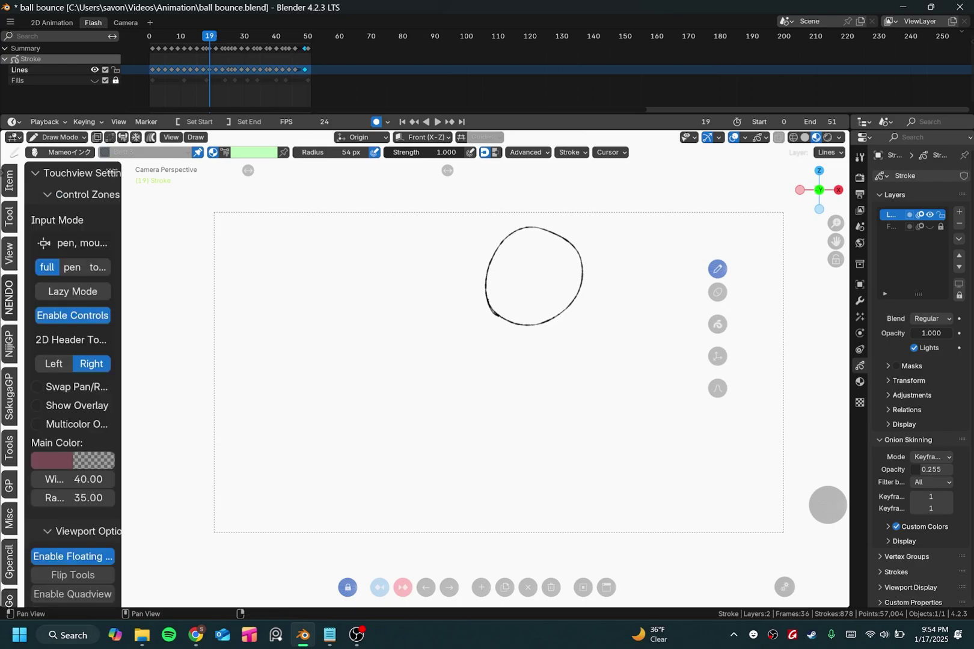
pyautogui.click(9, 254)
pyautogui.click(9, 217)
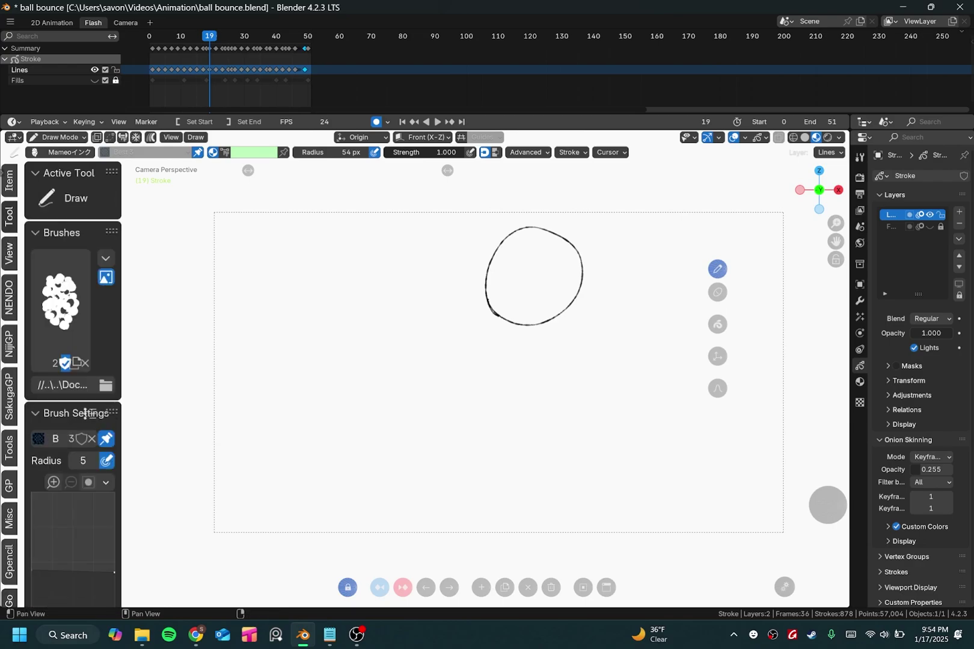
# Check the Display options in the Interface preferences, including Developer Extras, and close the preferences
pyautogui.click(10, 22)
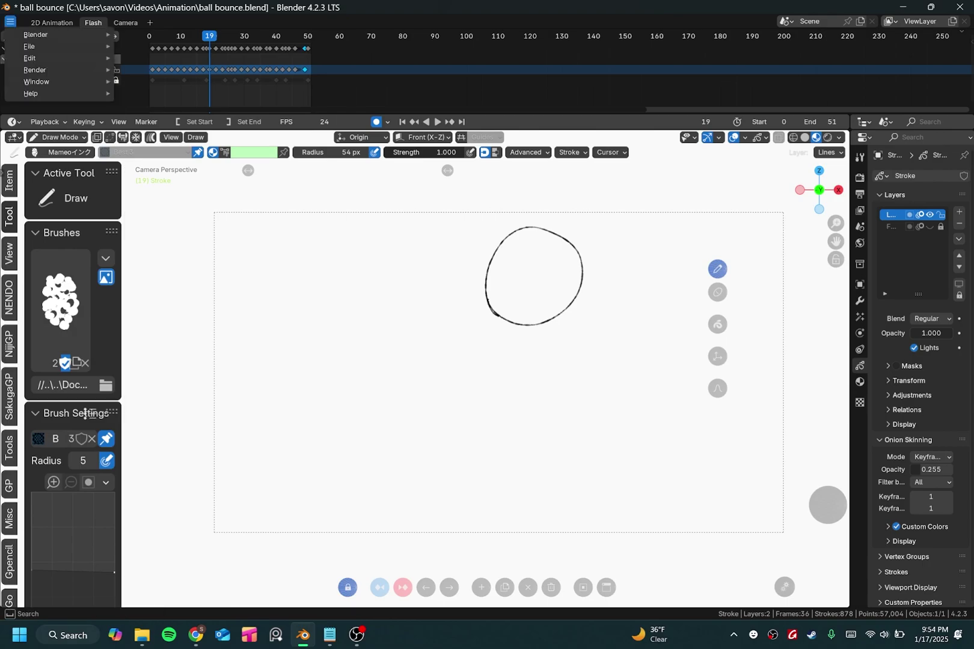
pyautogui.moveTo(30, 58)
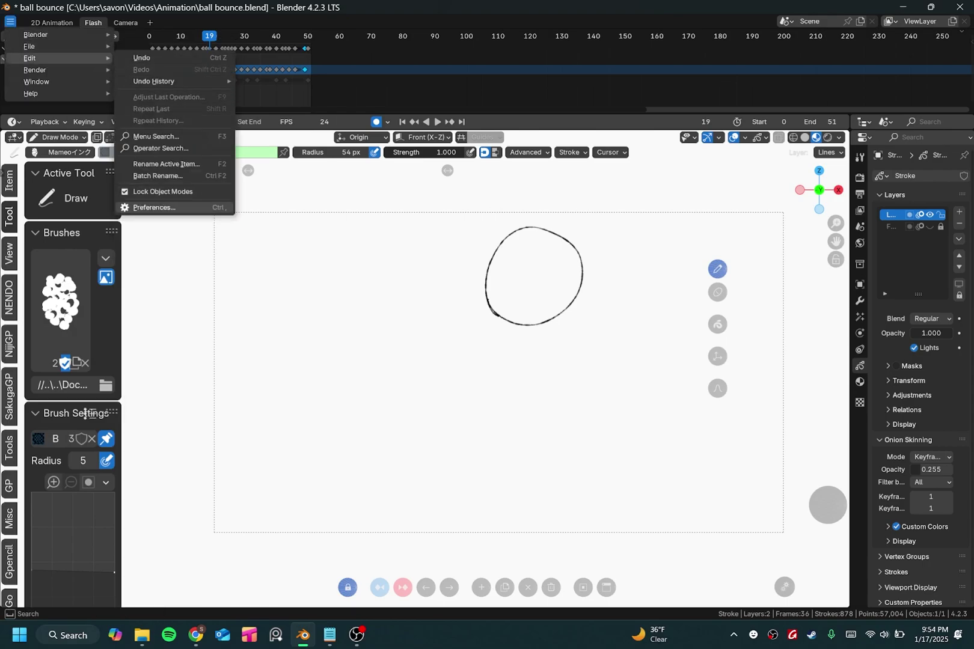
pyautogui.click(154, 208)
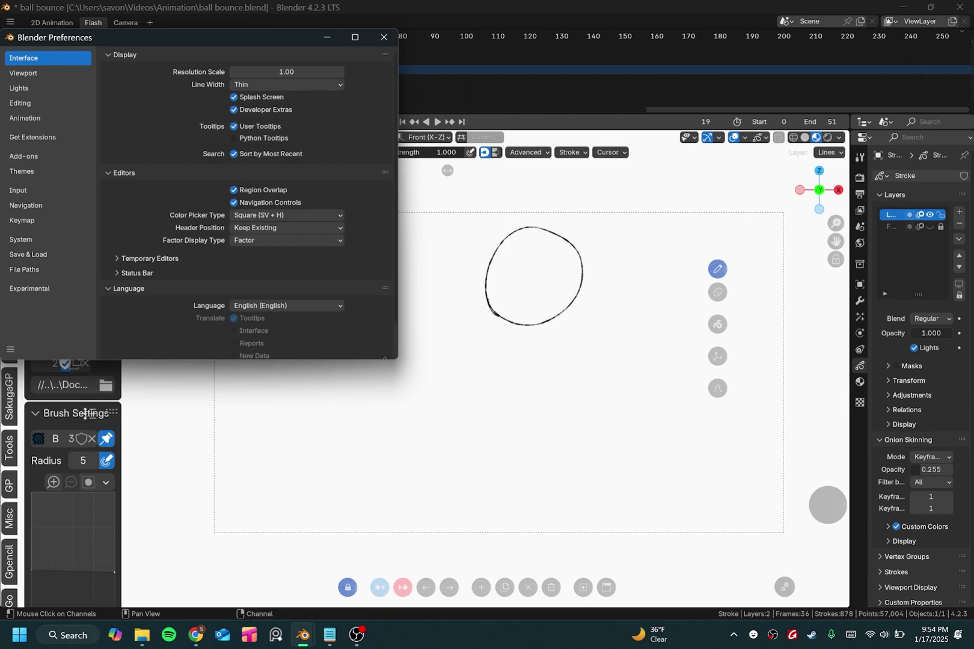
pyautogui.click(384, 37)
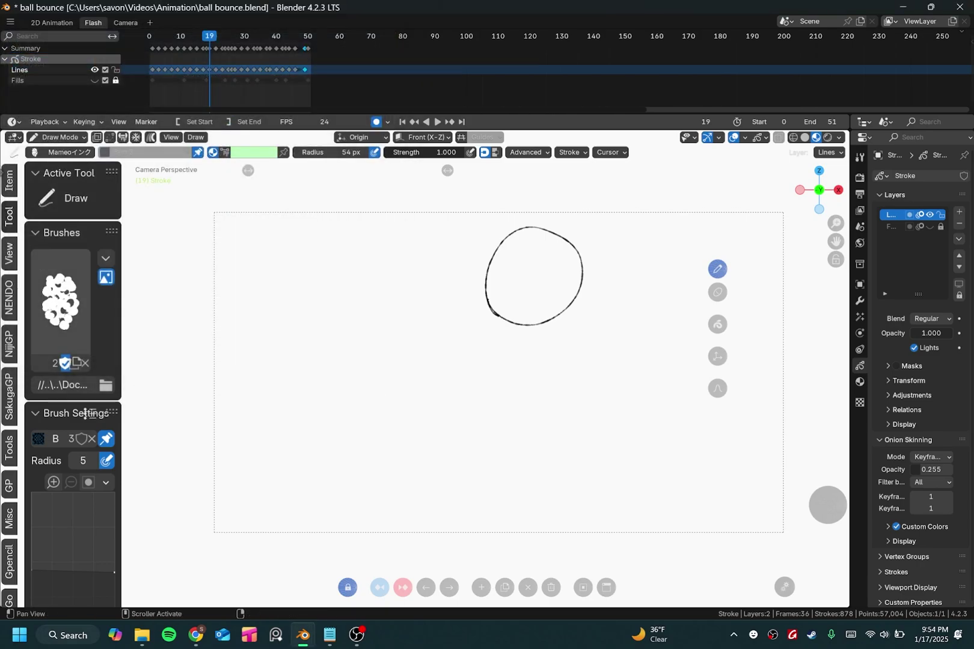
# Search the commands for "flip" and run Flip Region on the sidebar to move it to the viewport's opposite side
pyautogui.press('F3')
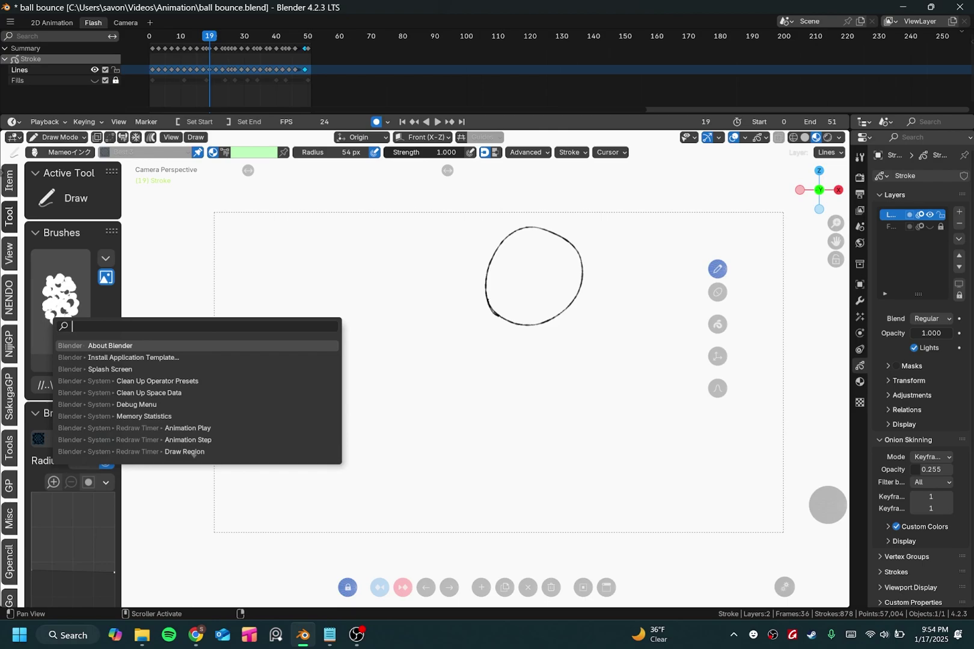
pyautogui.write('flip')
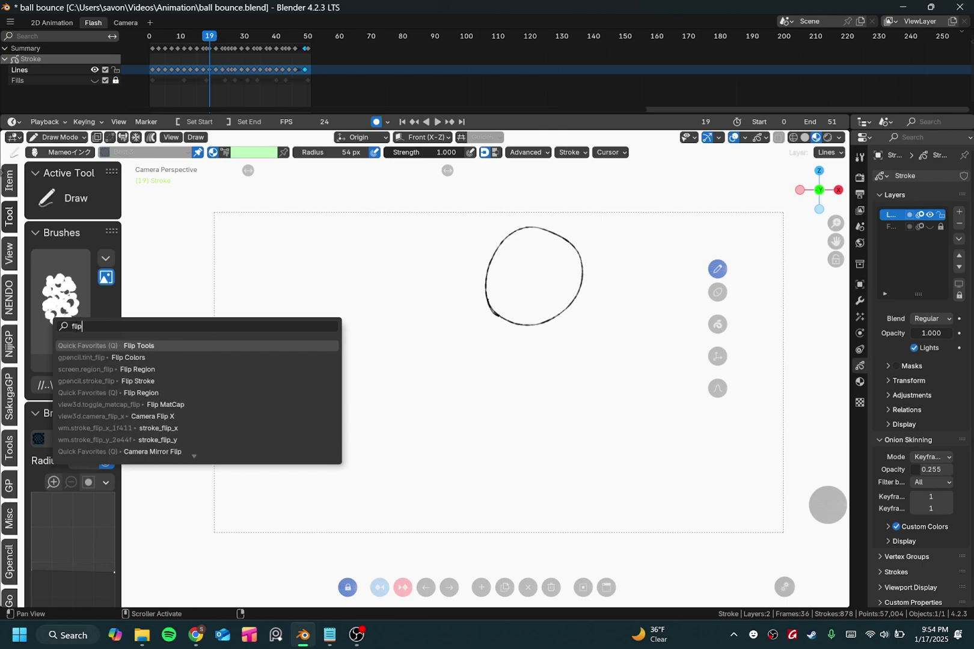
pyautogui.press('Down')
pyautogui.press('Down')
pyautogui.press('Return')
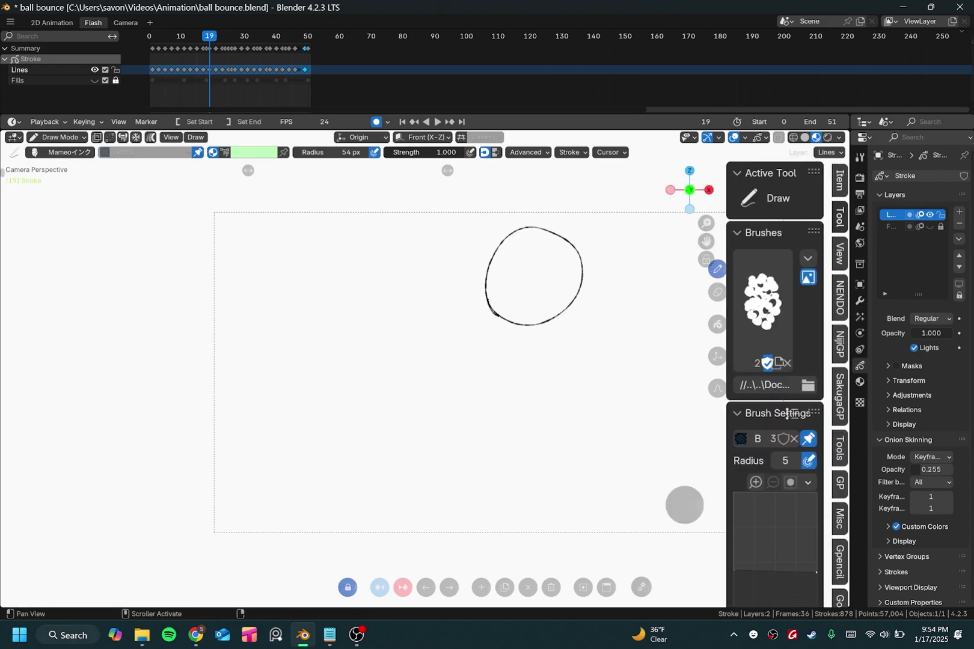